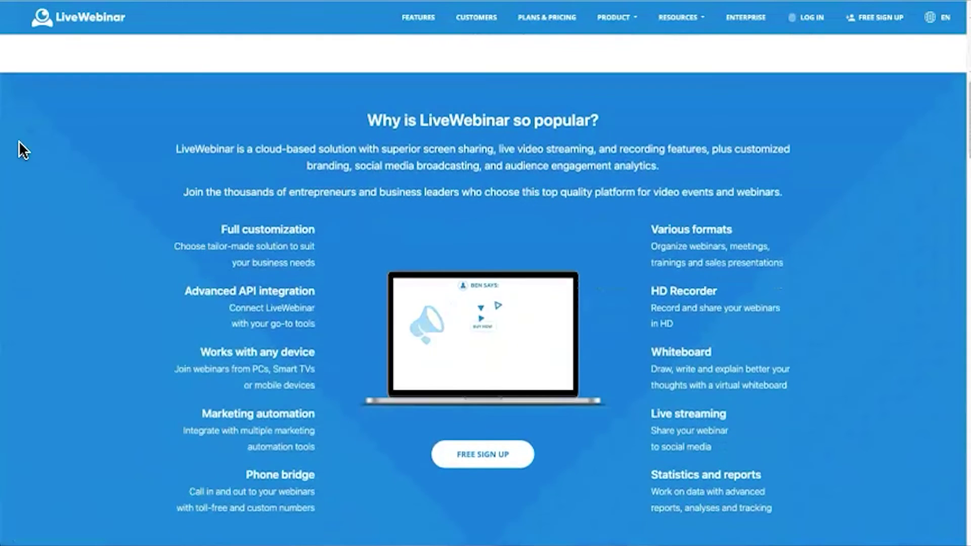
Examine the homepage sections on what makes the webinar platform different and why LiveWebinar is popular.
scroll(17, 144, down, 6)
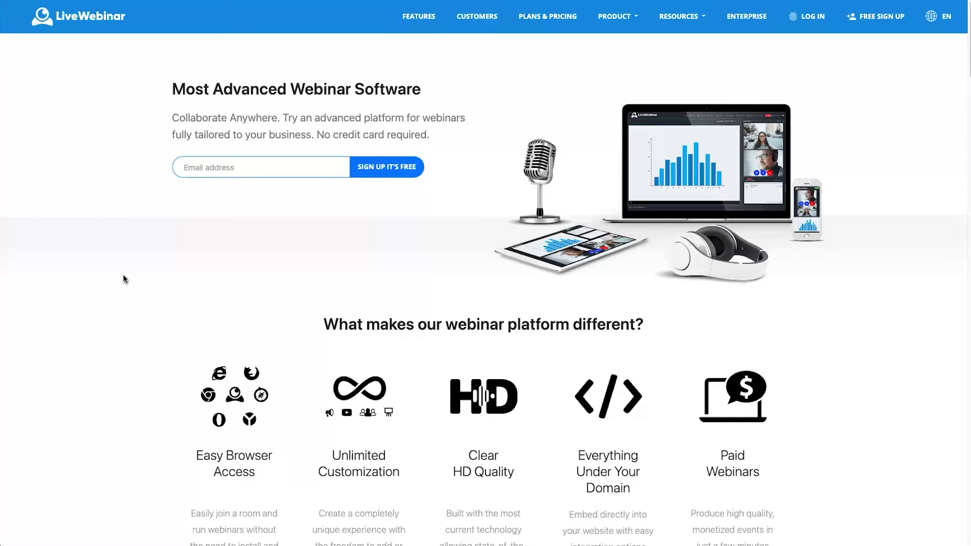
scroll(127, 319, down, 2)
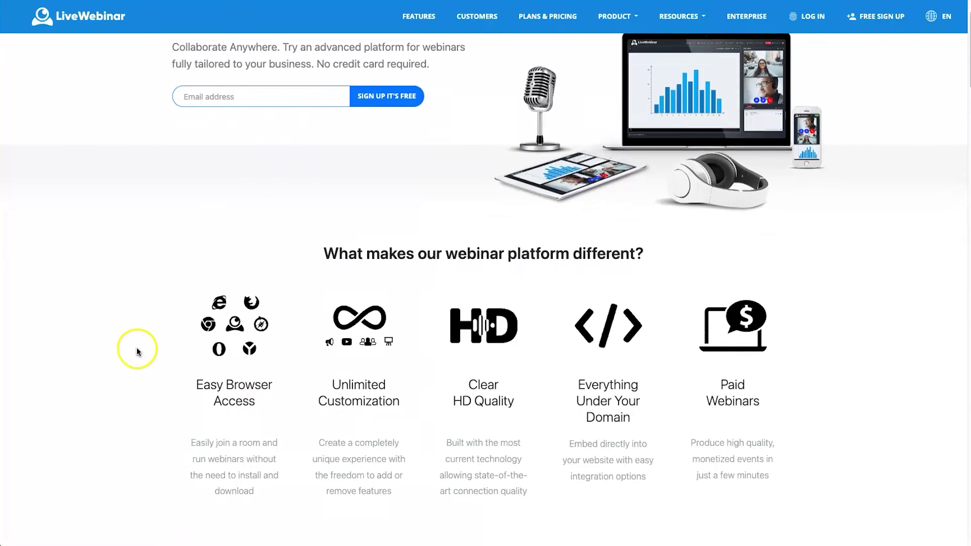
drag(184, 389, 260, 399)
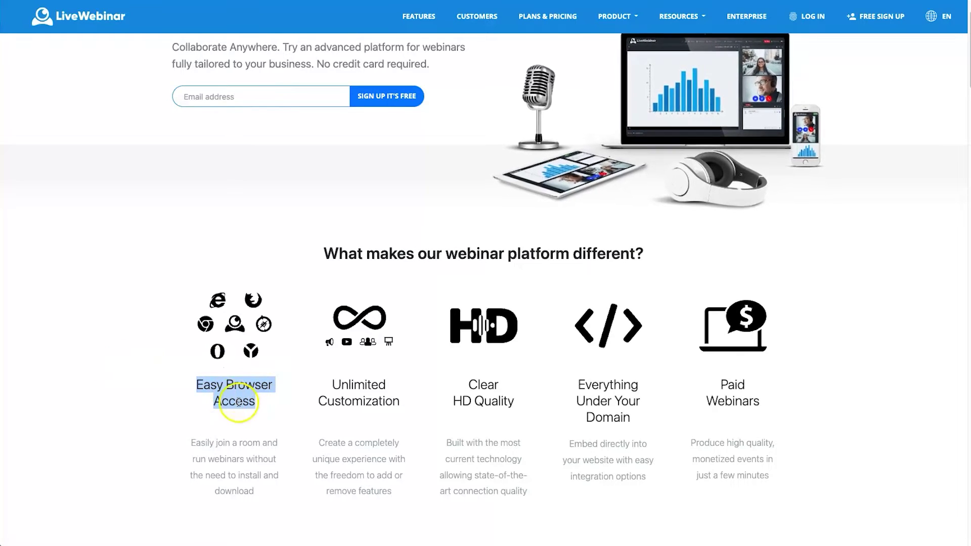
click(333, 411)
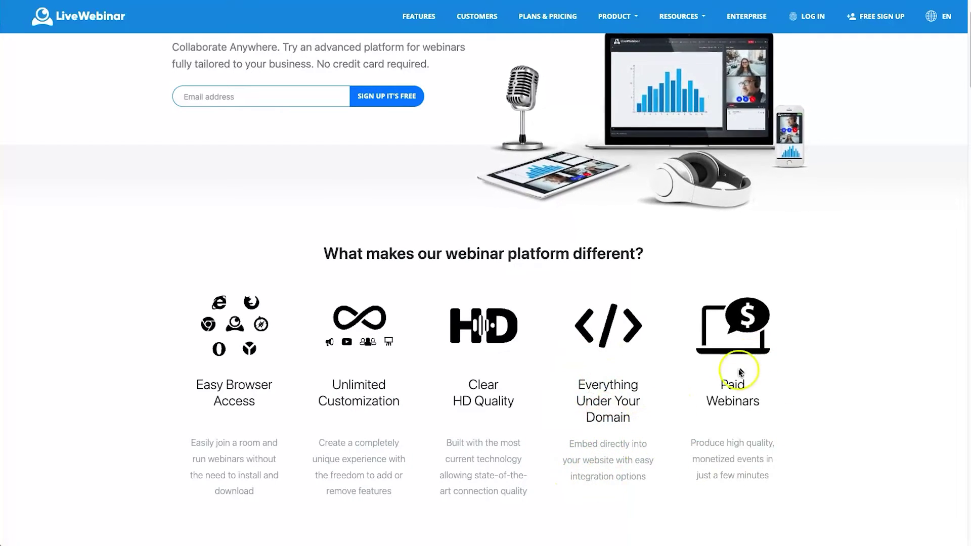
scroll(729, 394, down, 1)
scroll(729, 394, down, 10)
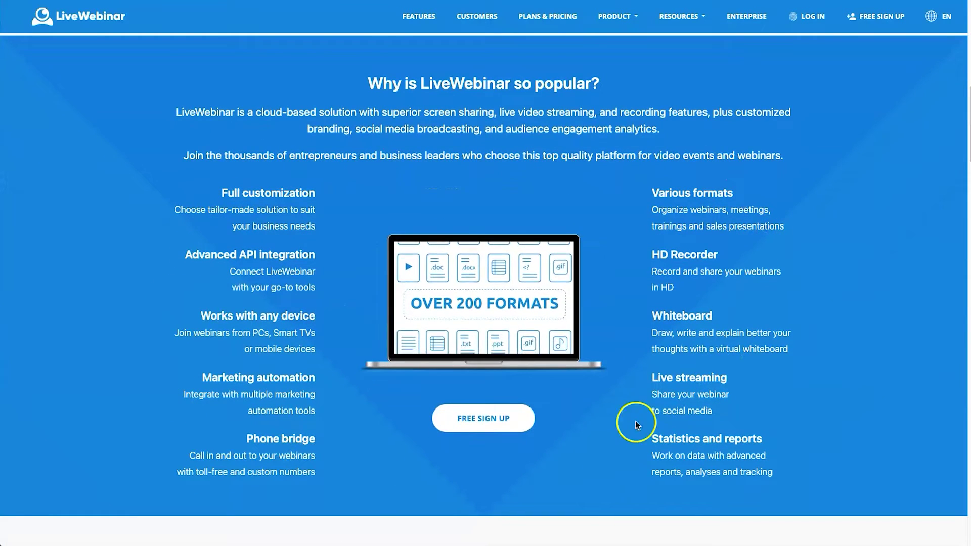
drag(201, 378, 331, 385)
click(331, 384)
scroll(672, 278, down, 8)
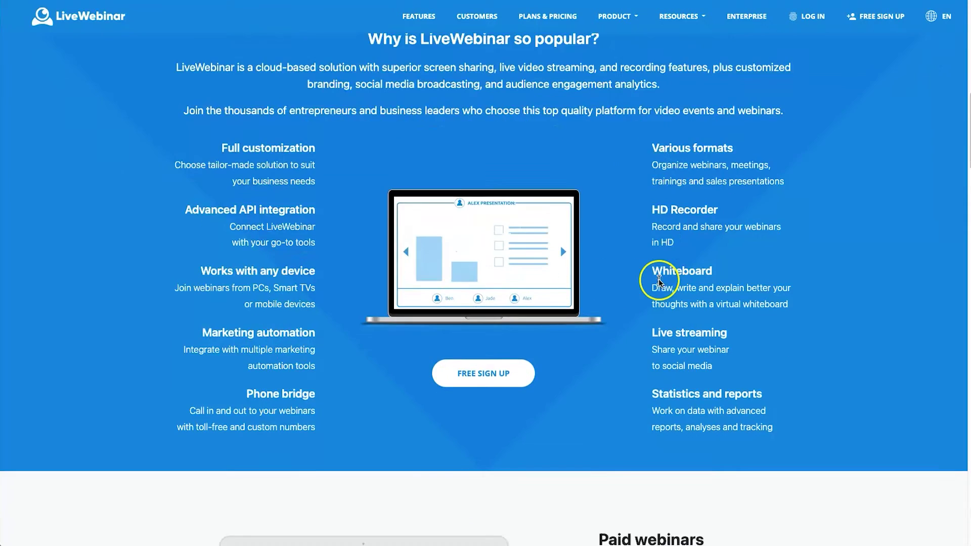
Review the homepage's marketing integrations and the supported browsers and platforms under Collaborate Anywhere.
scroll(657, 285, down, 7)
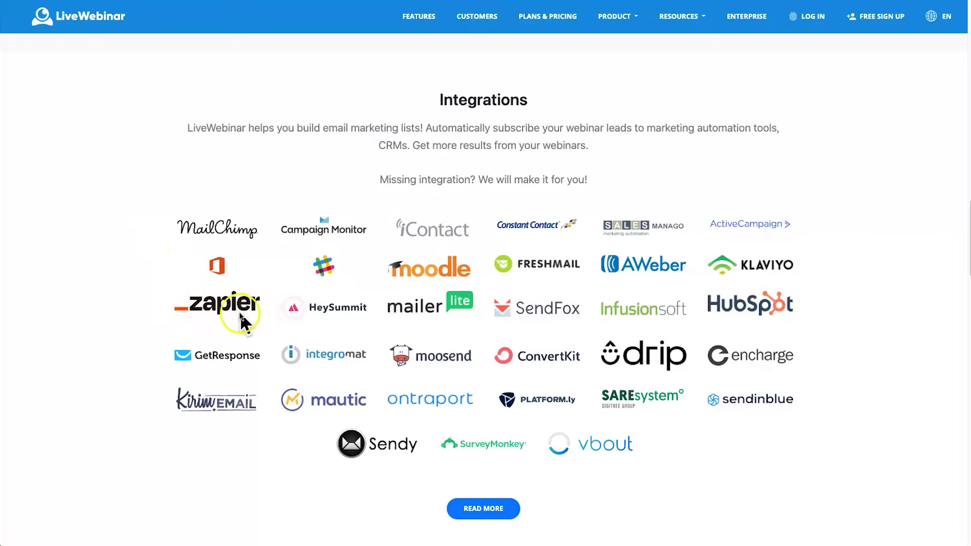
scroll(383, 374, down, 2)
scroll(448, 367, down, 13)
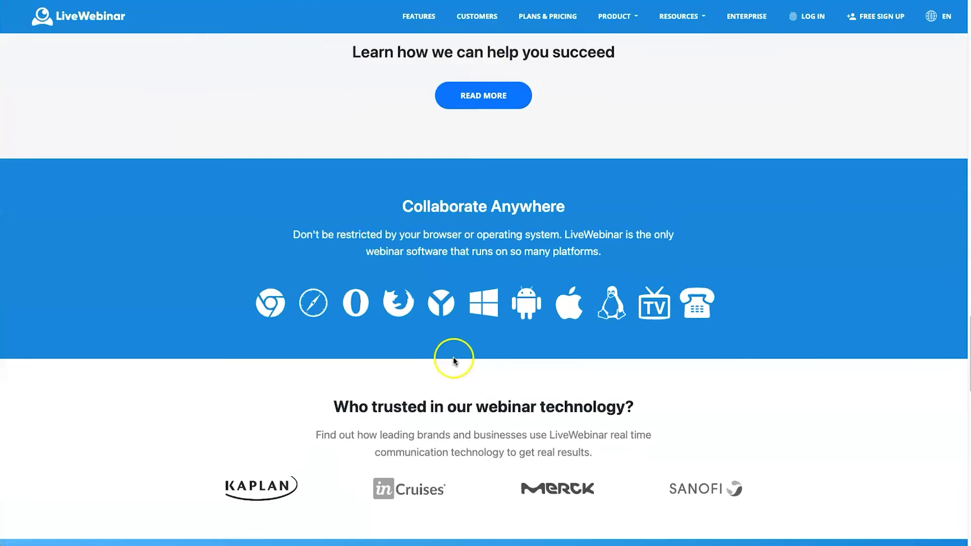
Open the Plans & Pricing page and compare the monthly Free, Pro, Business and Enterprise packages.
scroll(454, 357, up, 14)
scroll(454, 352, up, 10)
click(561, 24)
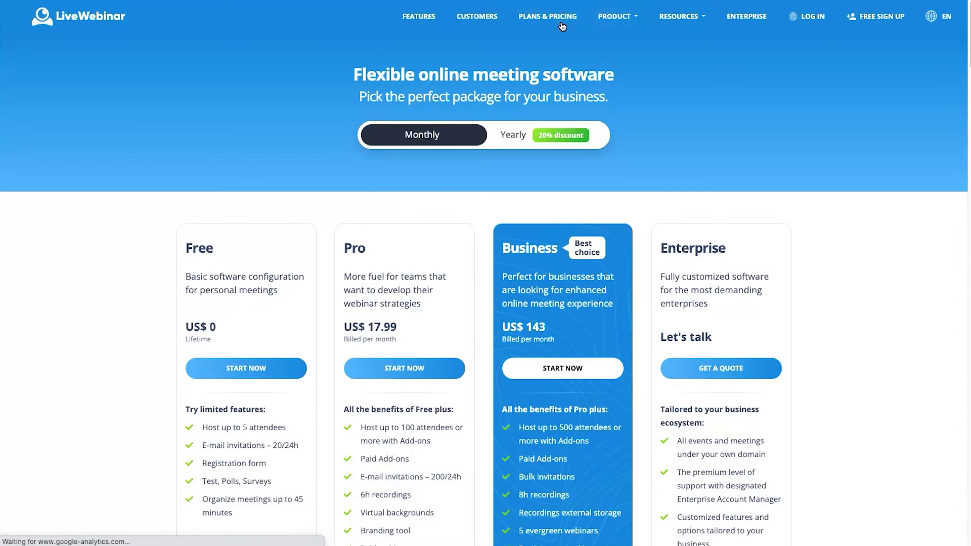
click(161, 81)
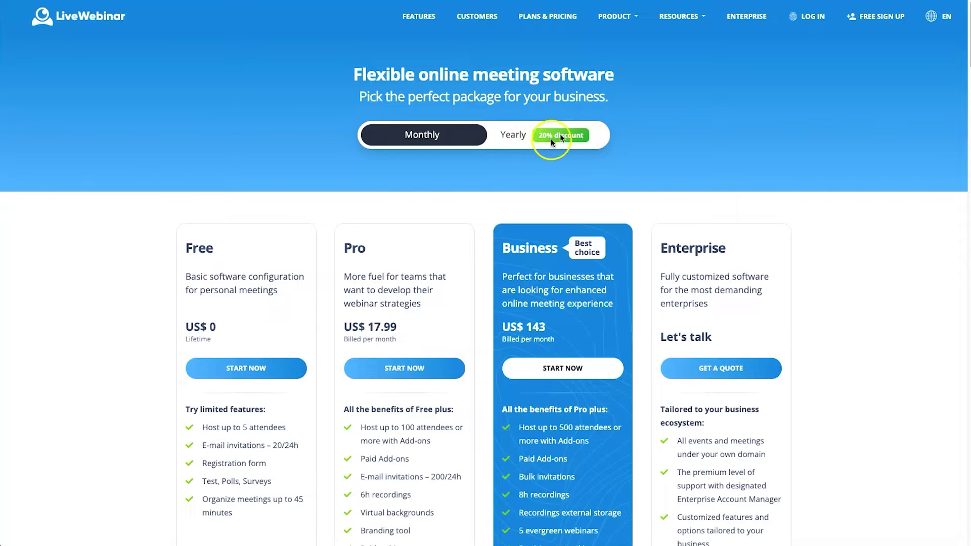
scroll(292, 272, down, 2)
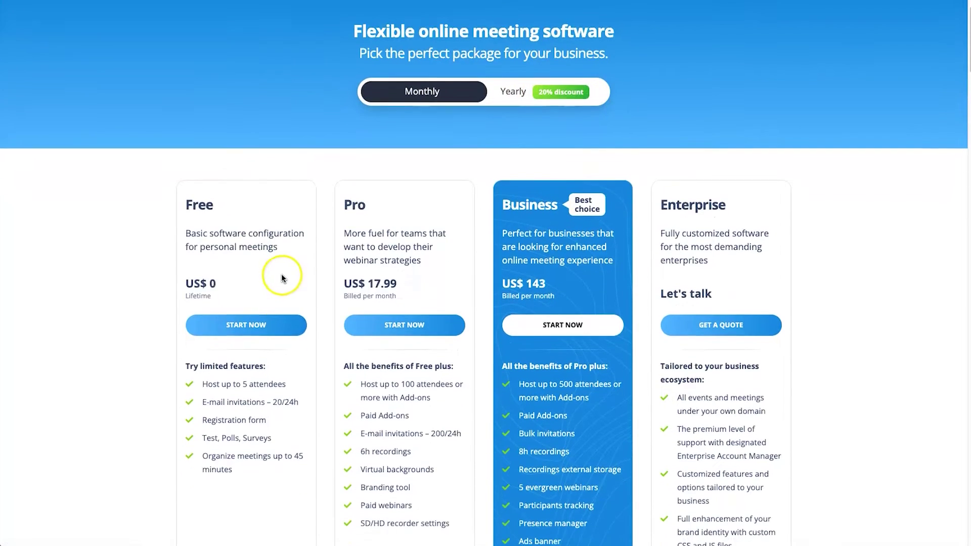
scroll(282, 275, down, 1)
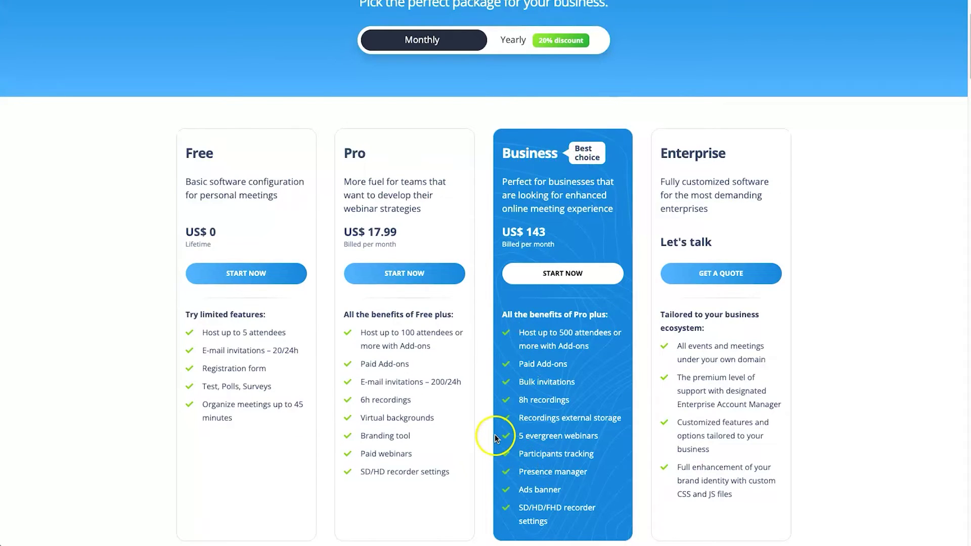
scroll(495, 435, up, 2)
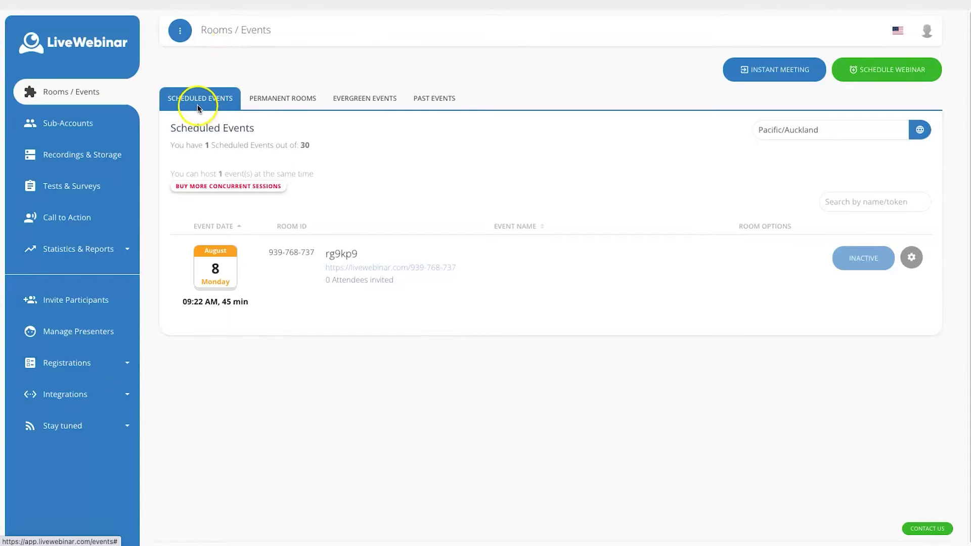
click(798, 79)
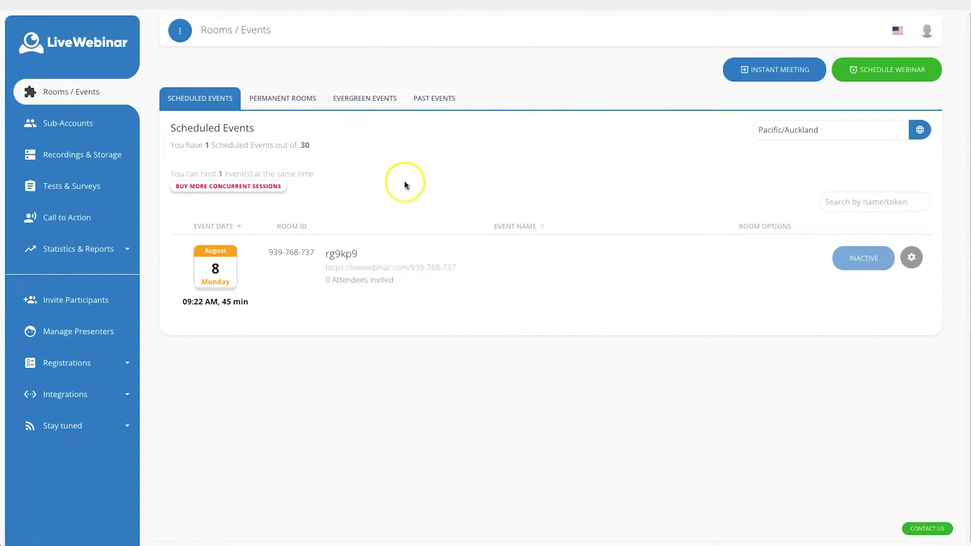
click(90, 131)
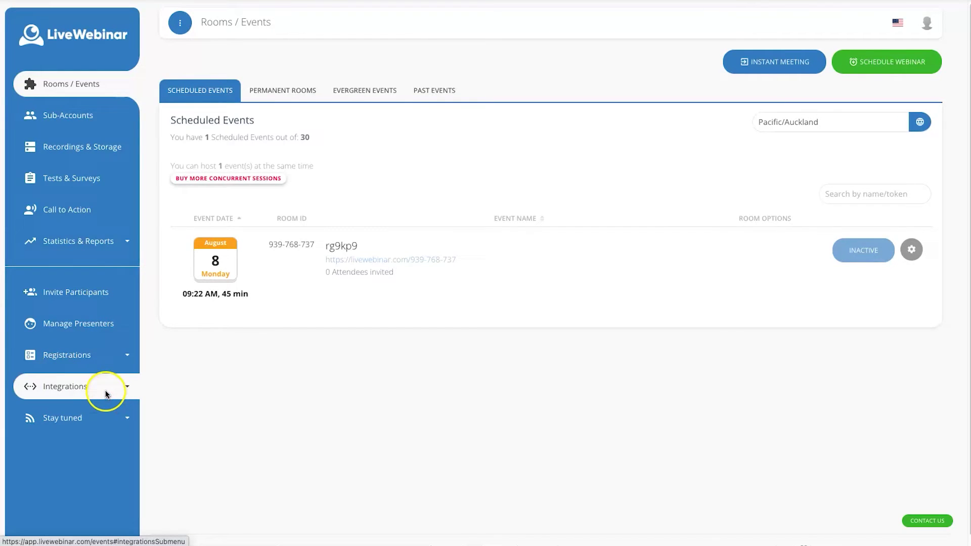
click(116, 419)
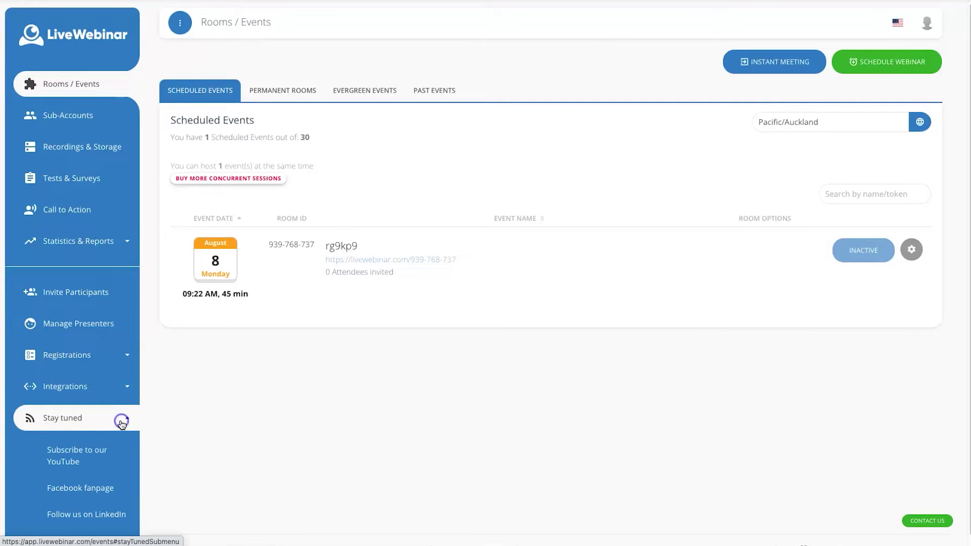
scroll(85, 445, down, 1)
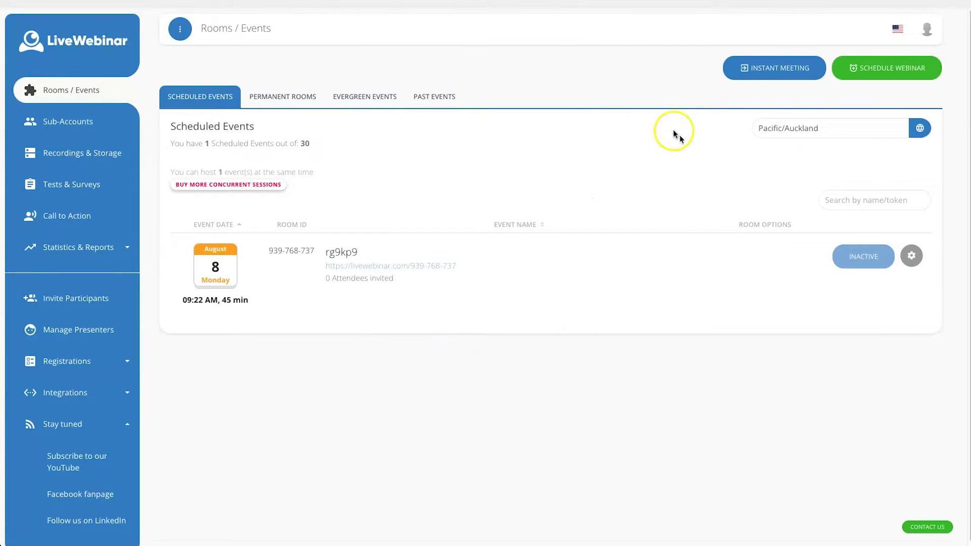
Start an instant meeting and confirm readiness to participate in the event.
click(767, 74)
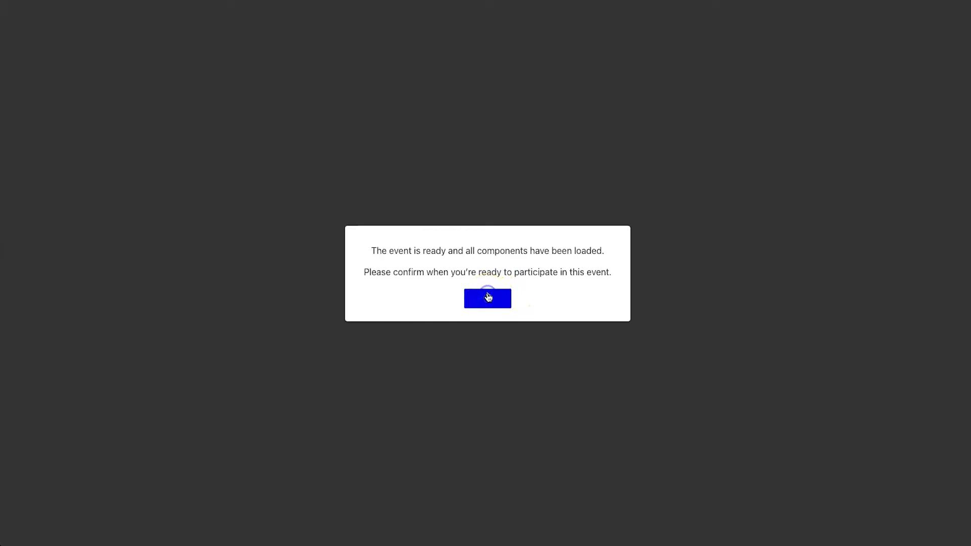
click(487, 298)
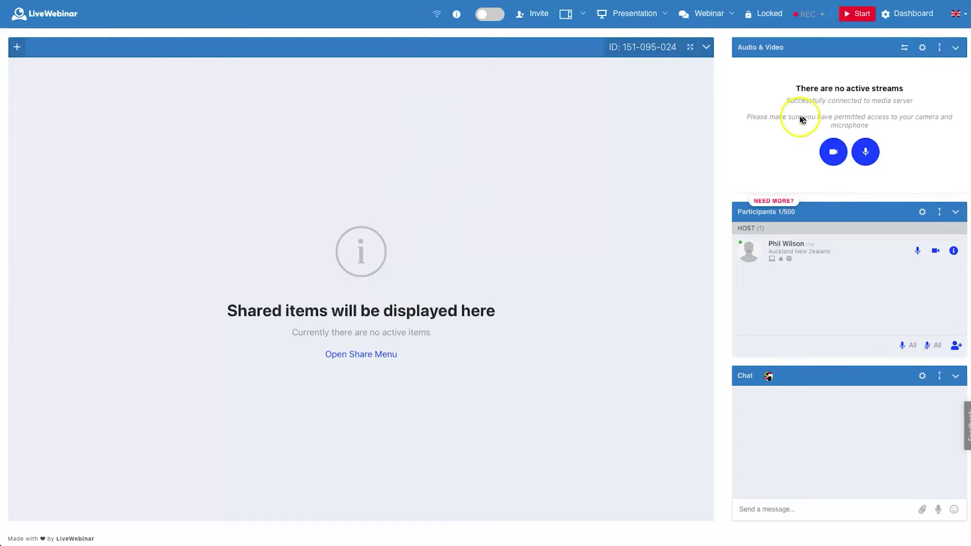
Switch the event room to the Meeting Interface Template and preview its participants, chat and shared-content views.
click(725, 15)
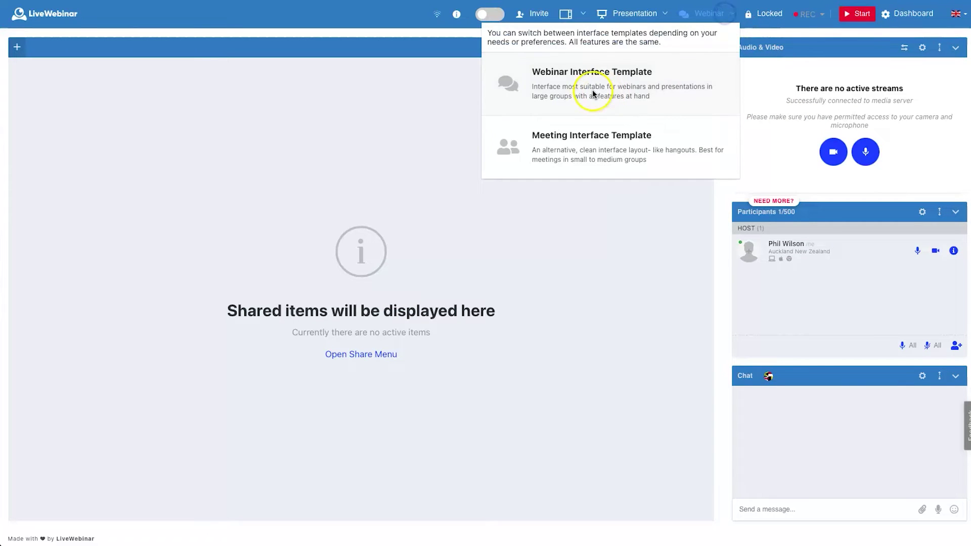
click(599, 150)
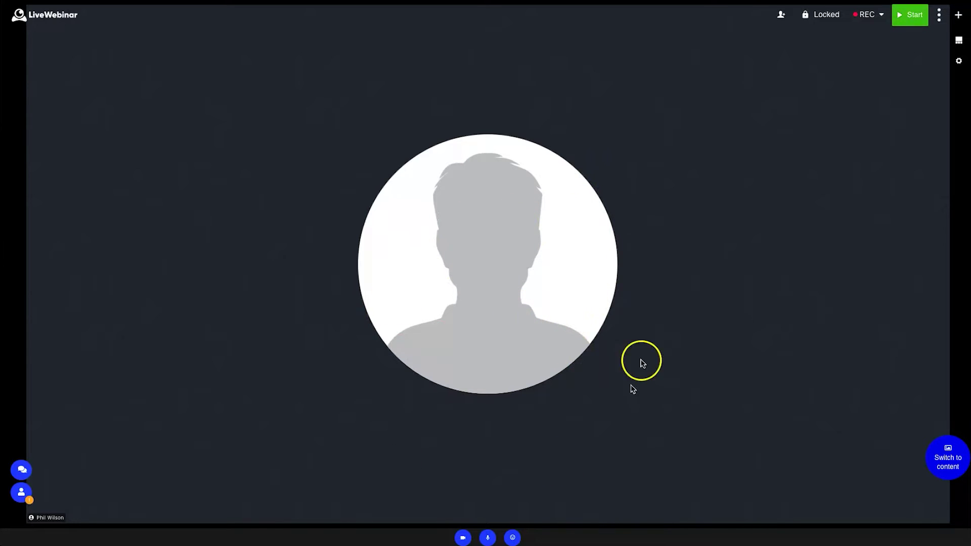
click(22, 494)
click(22, 493)
click(23, 469)
click(22, 469)
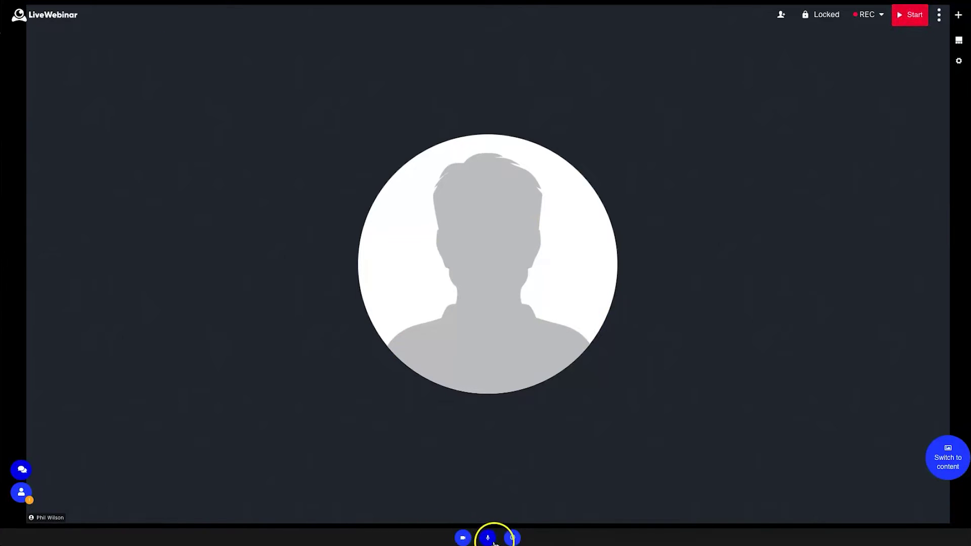
click(944, 461)
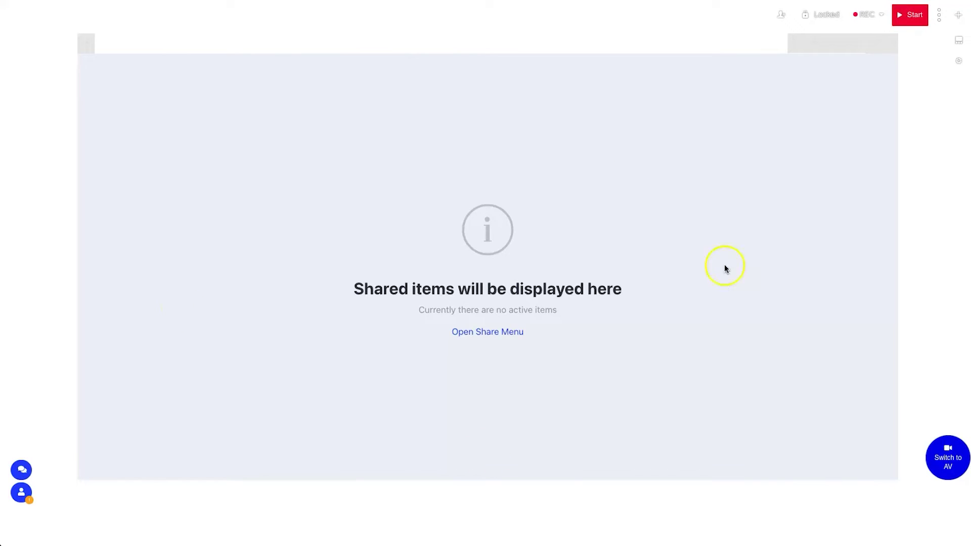
click(945, 459)
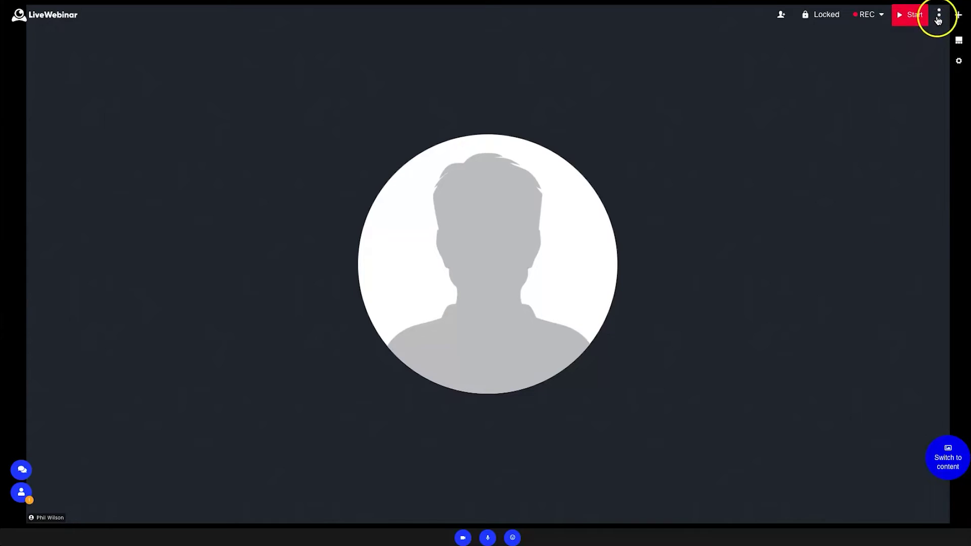
Switch the event room back to the Webinar Interface Template.
click(938, 20)
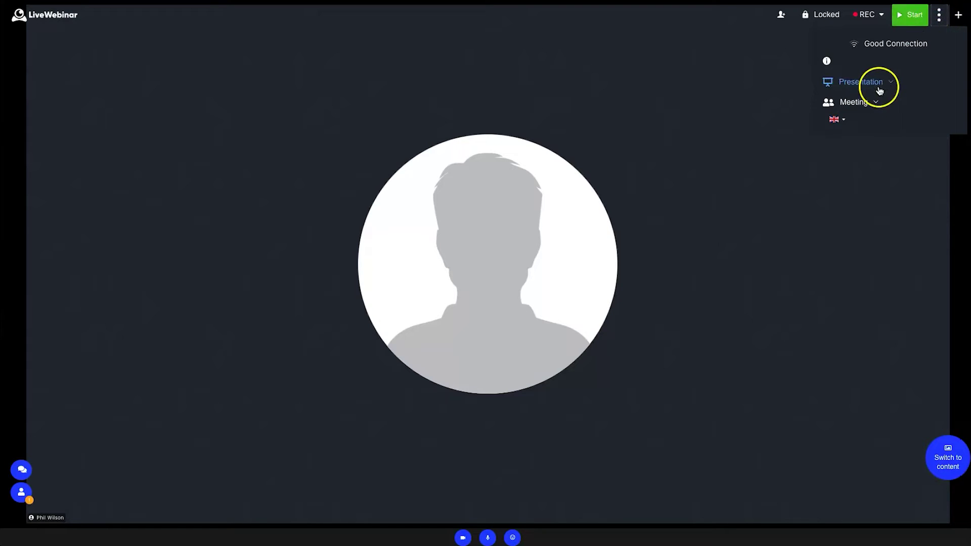
click(860, 102)
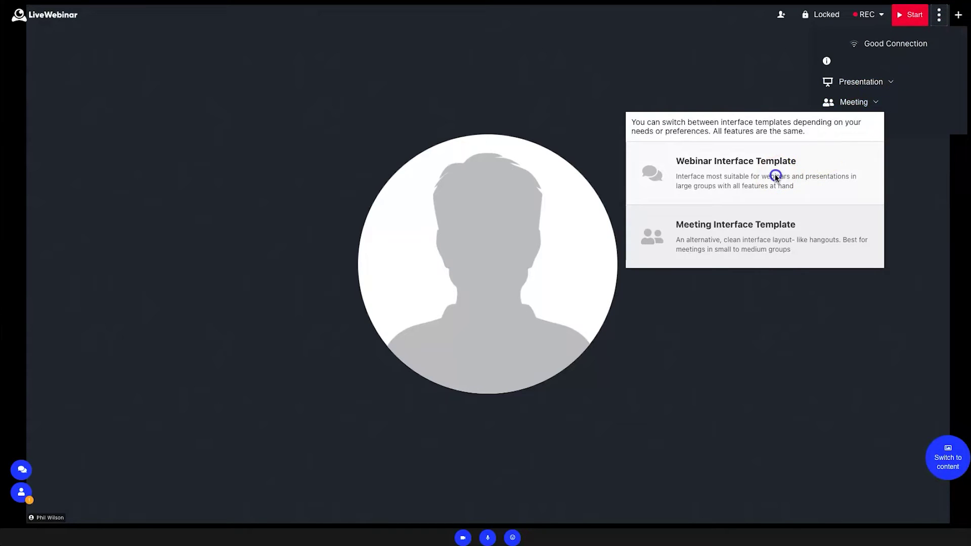
click(775, 174)
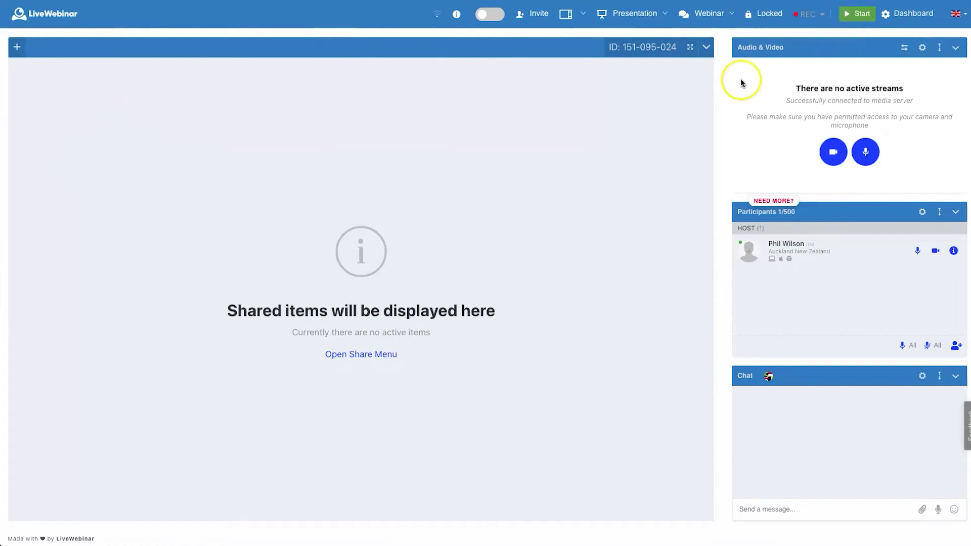
Try out a whiteboard in the shared area by handwriting "Press" and a curved stroke in black, and close it.
click(17, 47)
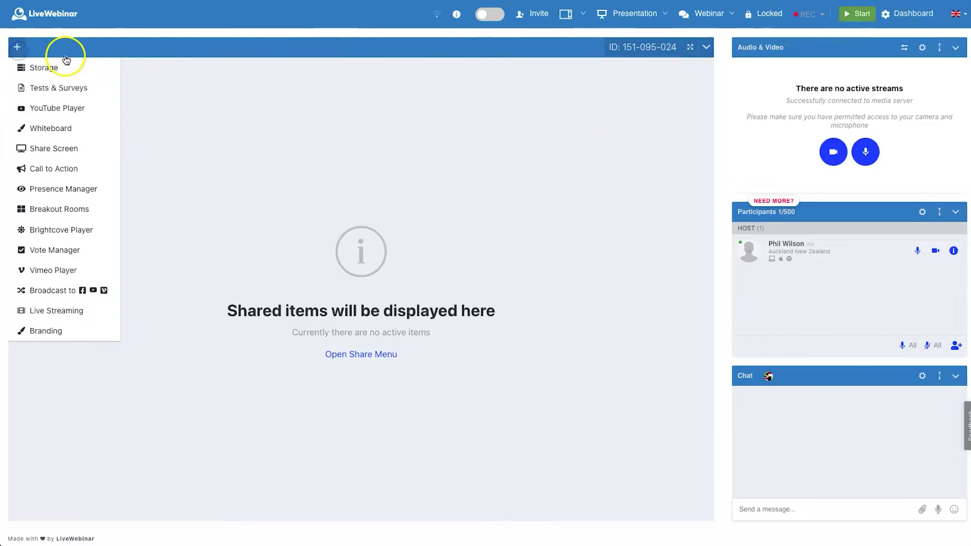
click(60, 127)
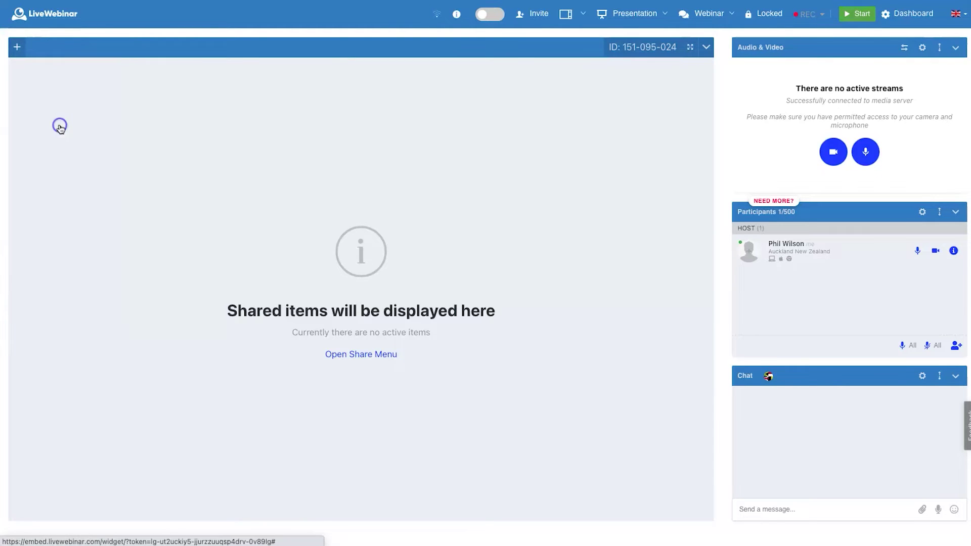
mouse_move(129, 259)
mouse_down()
mouse_move(183, 177)
mouse_move(113, 195)
mouse_up()
drag(200, 196, 206, 180)
mouse_move(220, 233)
mouse_down()
mouse_move(200, 249)
mouse_move(265, 258)
mouse_up()
drag(293, 216, 311, 280)
drag(383, 215, 349, 287)
mouse_move(469, 228)
mouse_down()
mouse_move(486, 267)
mouse_move(343, 197)
mouse_up()
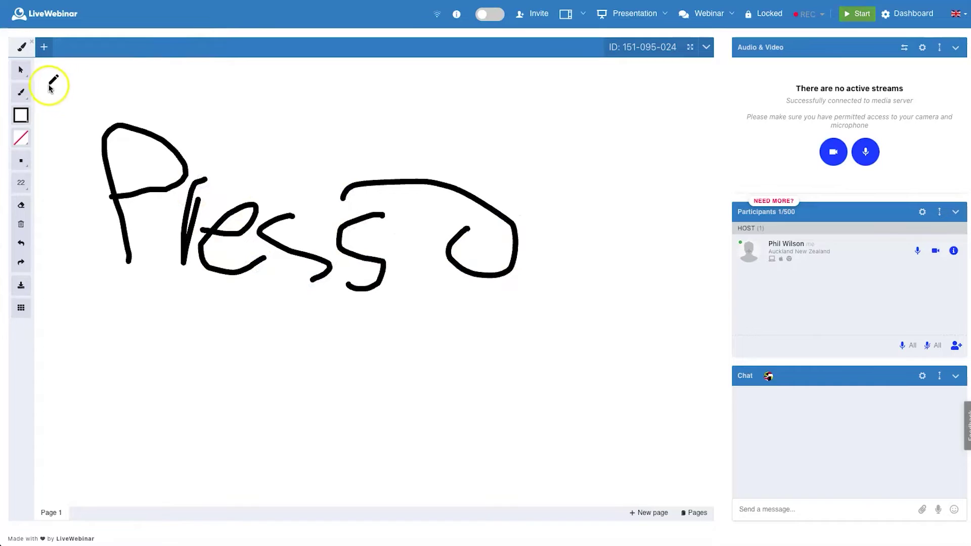
click(31, 43)
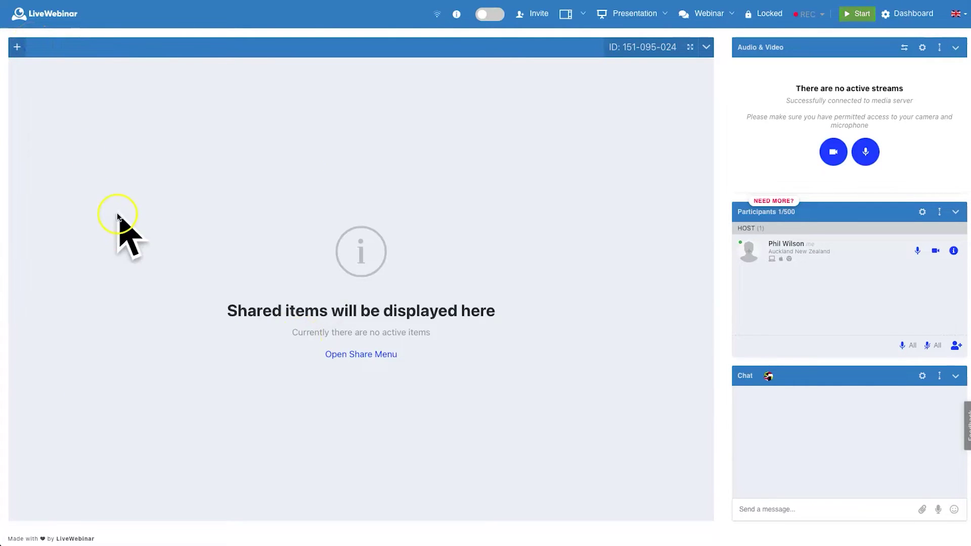
Look through the items that can be shared in the room, from Storage to Branding.
click(17, 47)
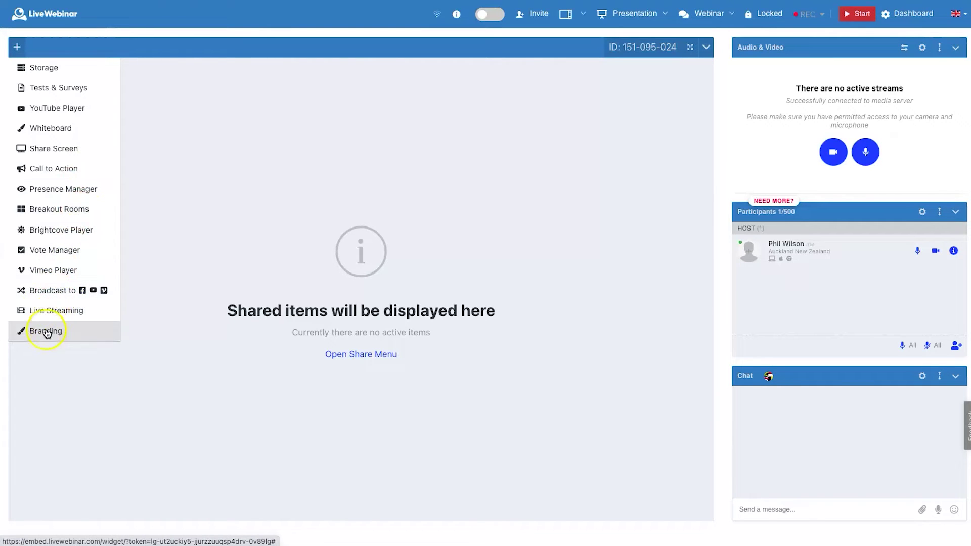
click(402, 202)
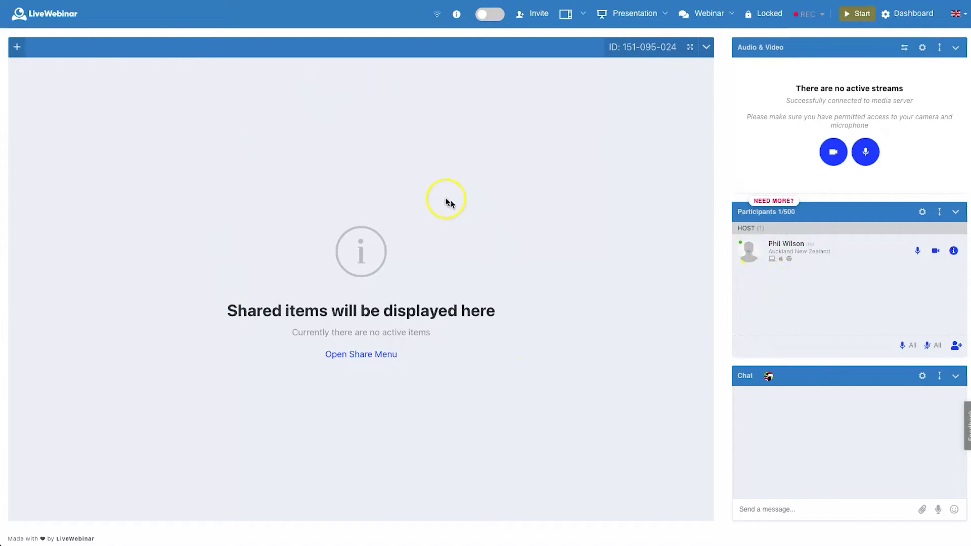
Change the room layout to audio, video and participants on the left with the chat across the bottom.
click(565, 14)
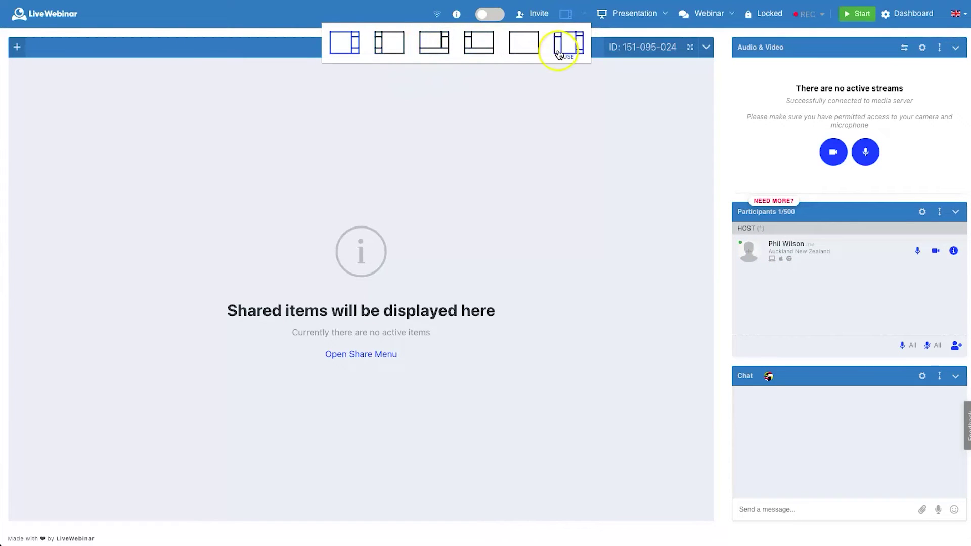
click(478, 43)
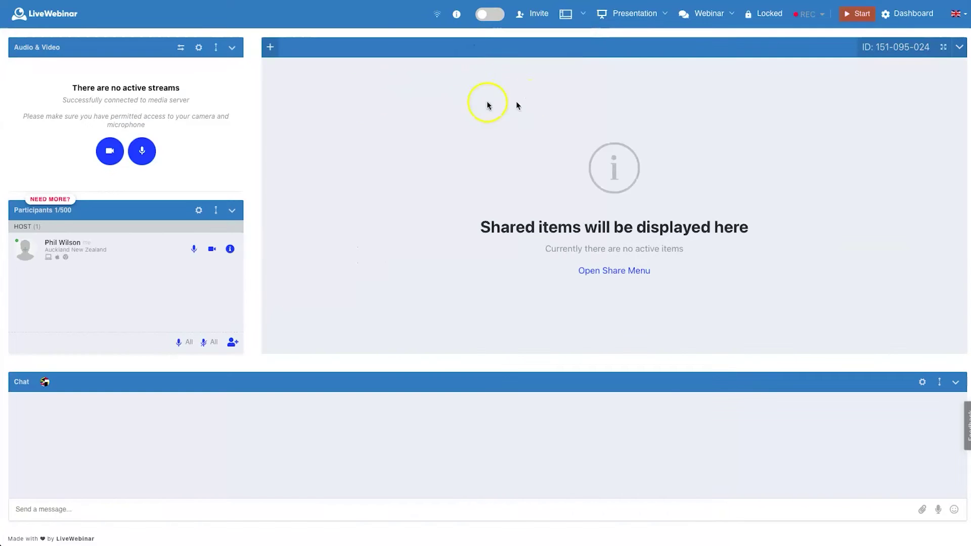
Change the room layout to the shared area on the left with audio, video, participants and chat stacked on the right.
click(567, 14)
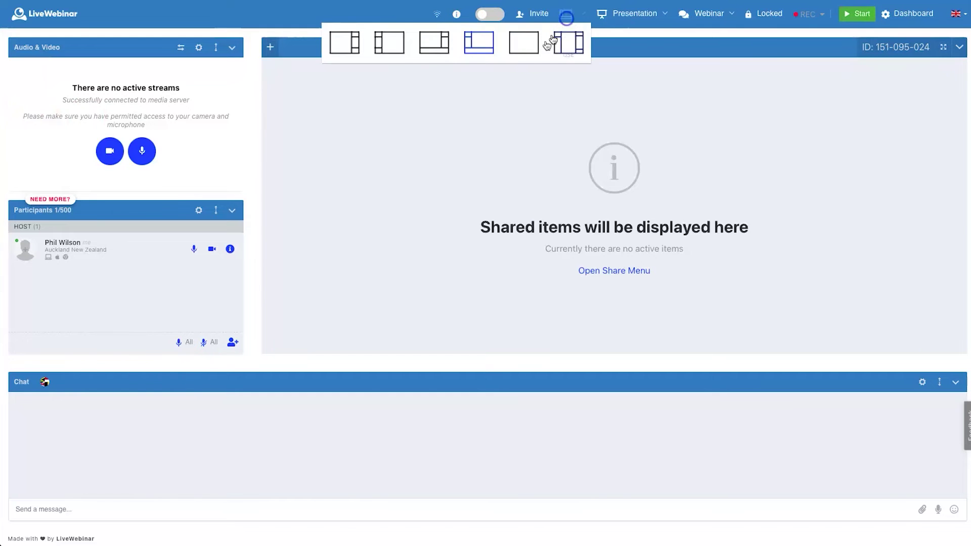
click(348, 47)
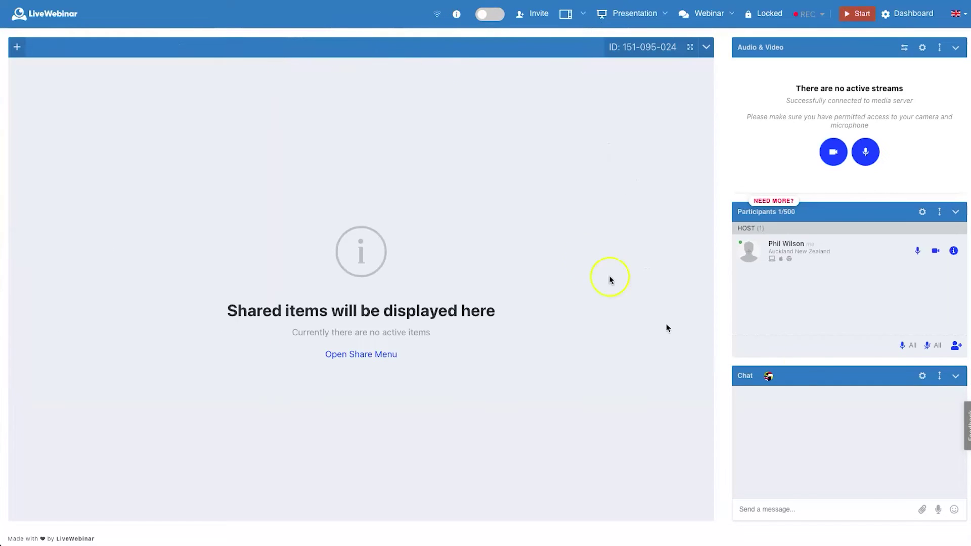
Review the invitation types for the event, from Email Message to Download Personal URLs, and close the invitation options.
click(537, 19)
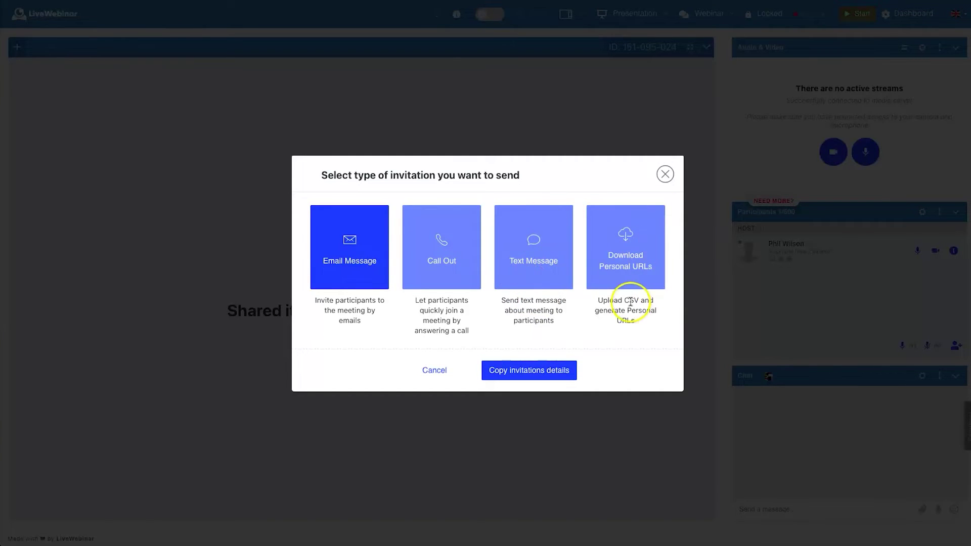
drag(598, 300, 641, 307)
click(646, 311)
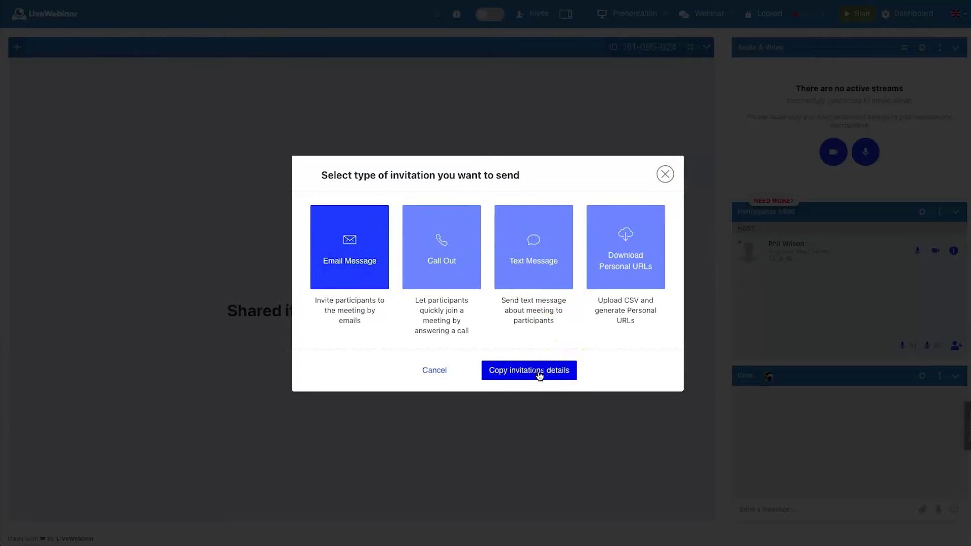
click(666, 175)
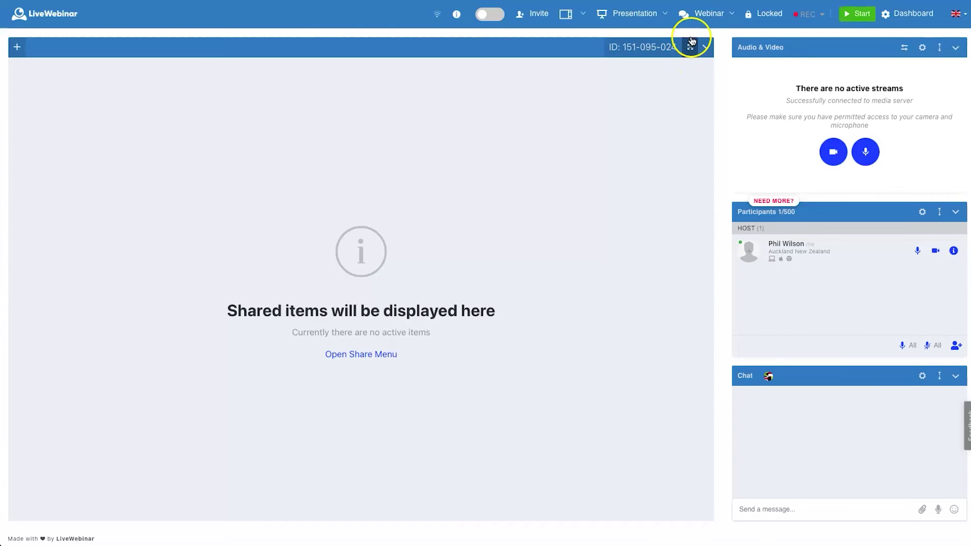
Look through the room's Discussion, Presentation and Q&A modes, leaving Presentation active.
click(662, 14)
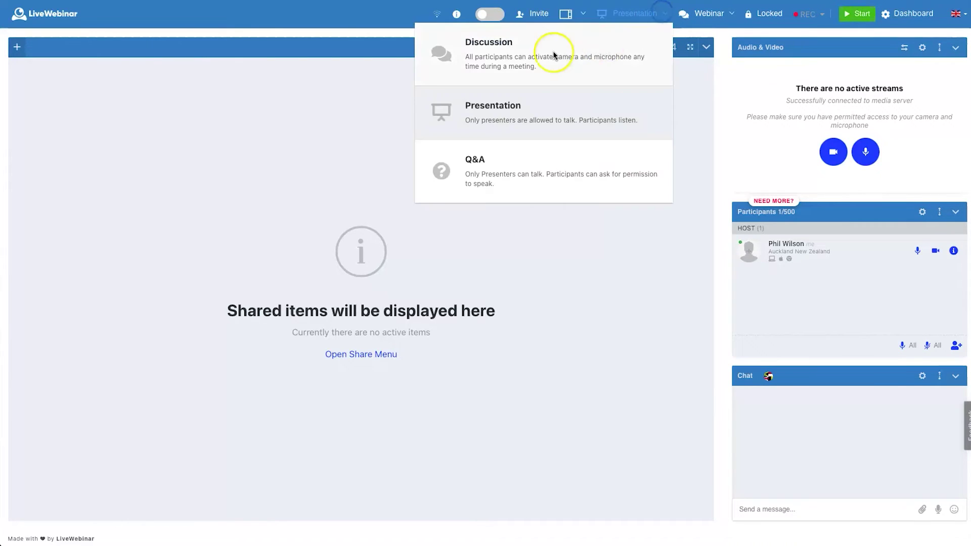
click(511, 99)
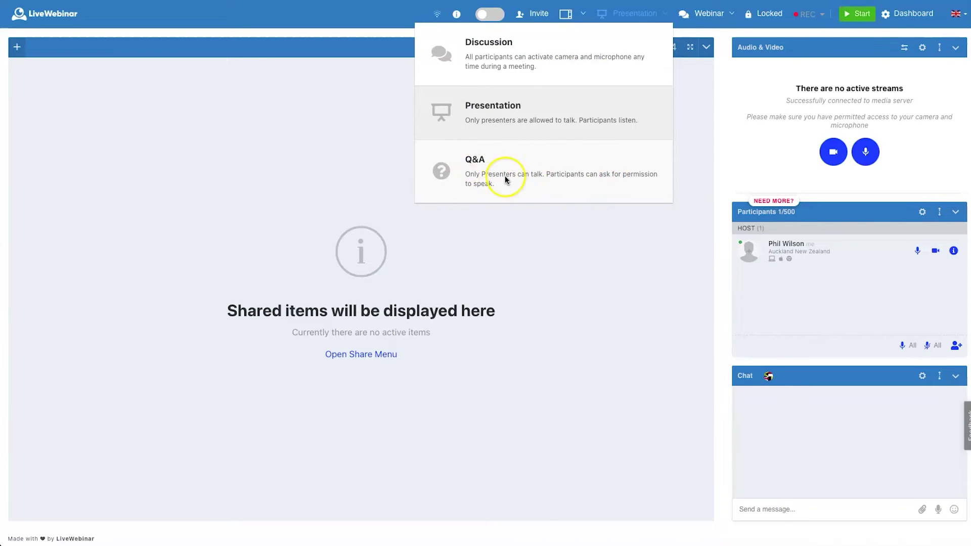
click(431, 109)
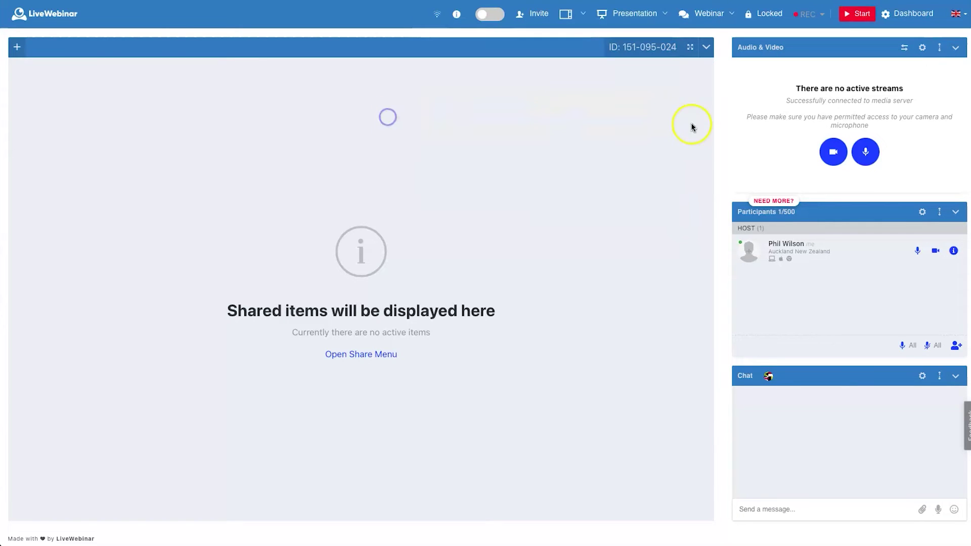
Unlock the event room and start the session, cancelling the logout prompt.
click(766, 16)
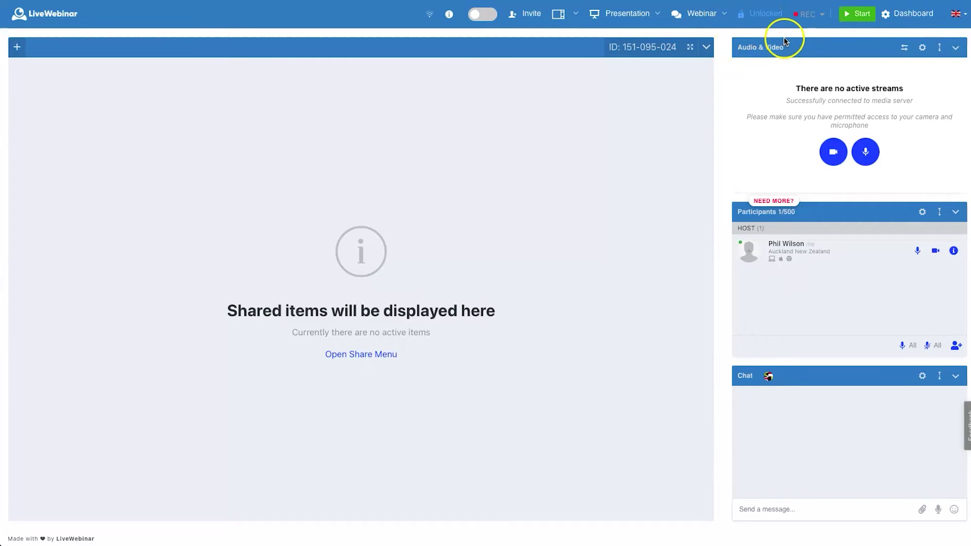
click(857, 16)
click(855, 17)
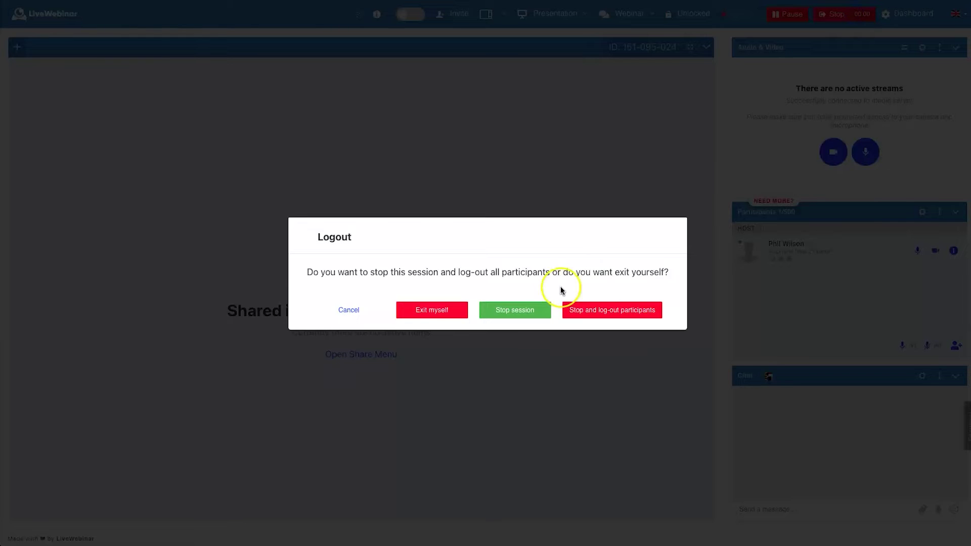
click(365, 317)
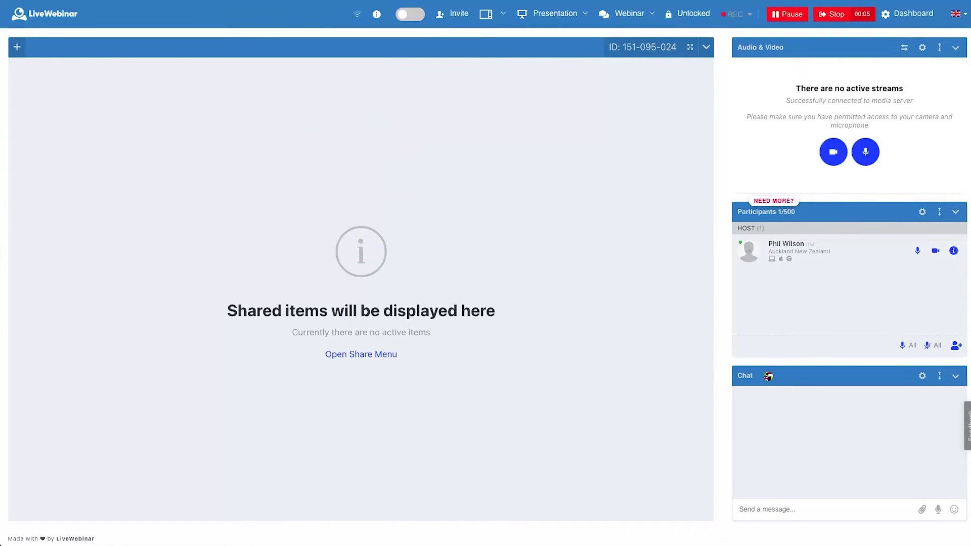
Look over the shareable items once more while the session is running.
click(16, 47)
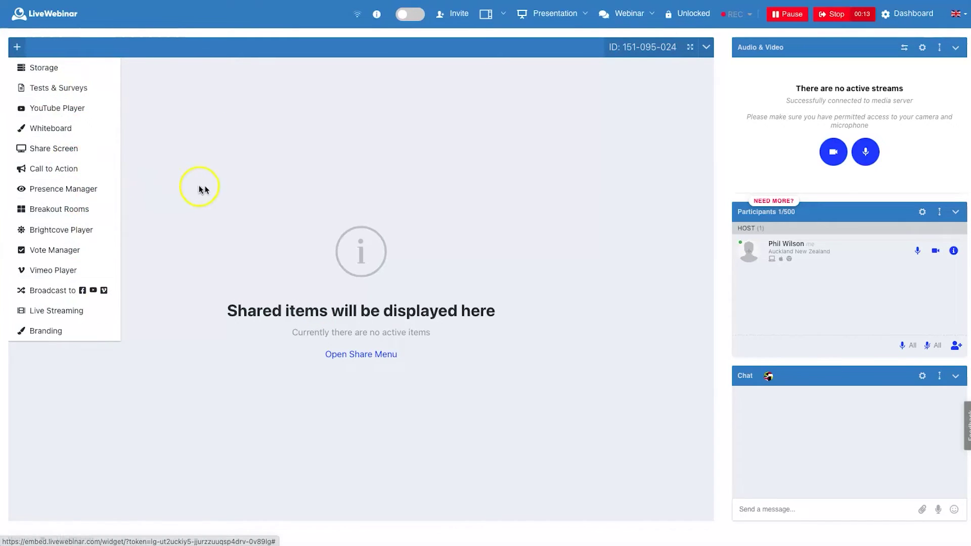
click(271, 165)
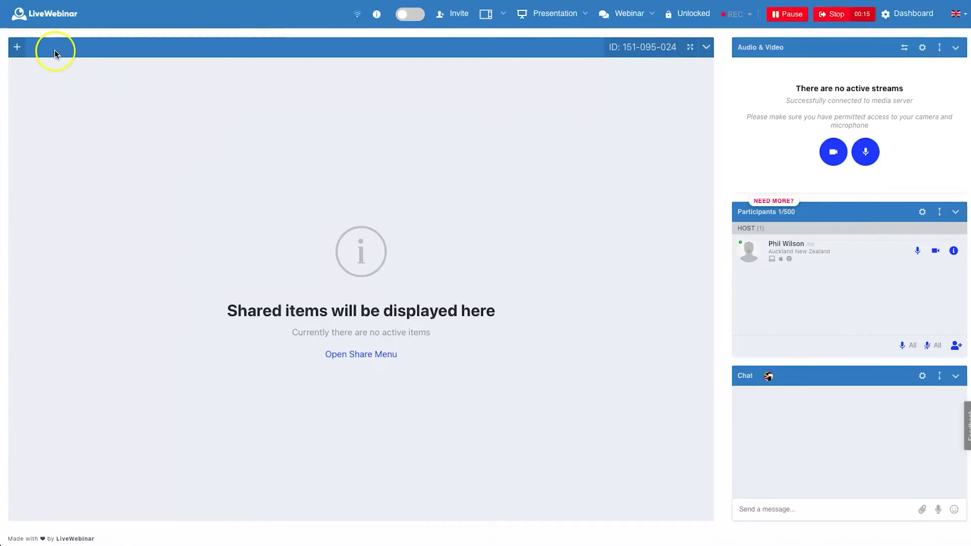
click(17, 47)
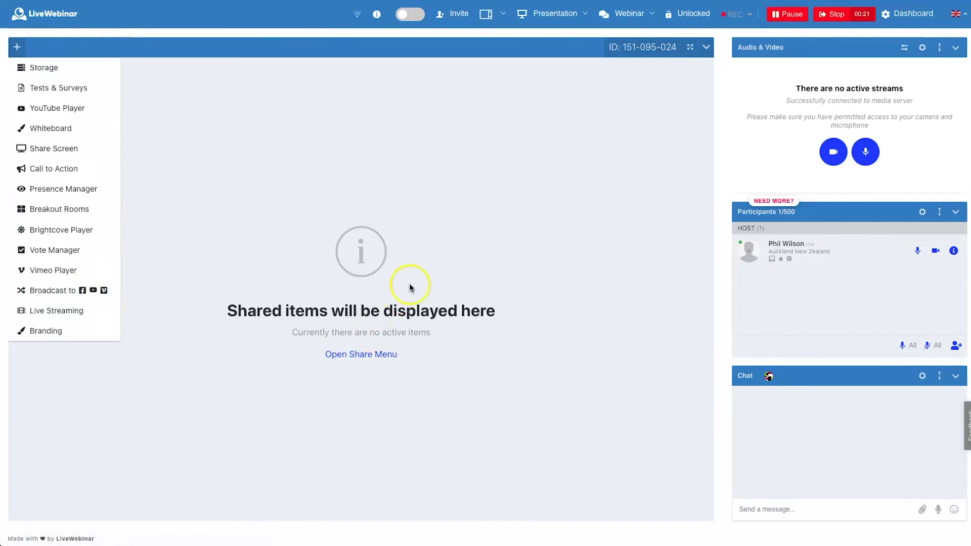
click(560, 223)
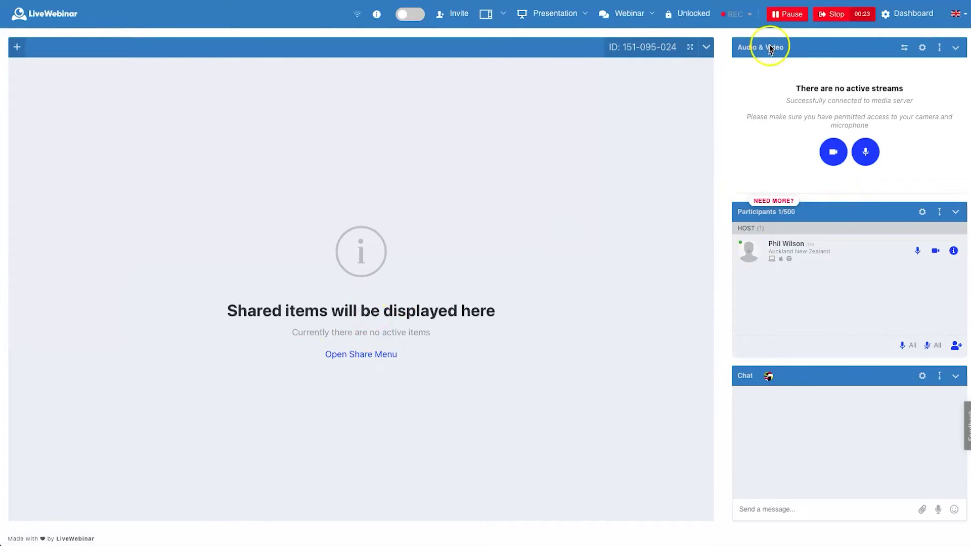
Stop the running session and log out all participants.
click(832, 15)
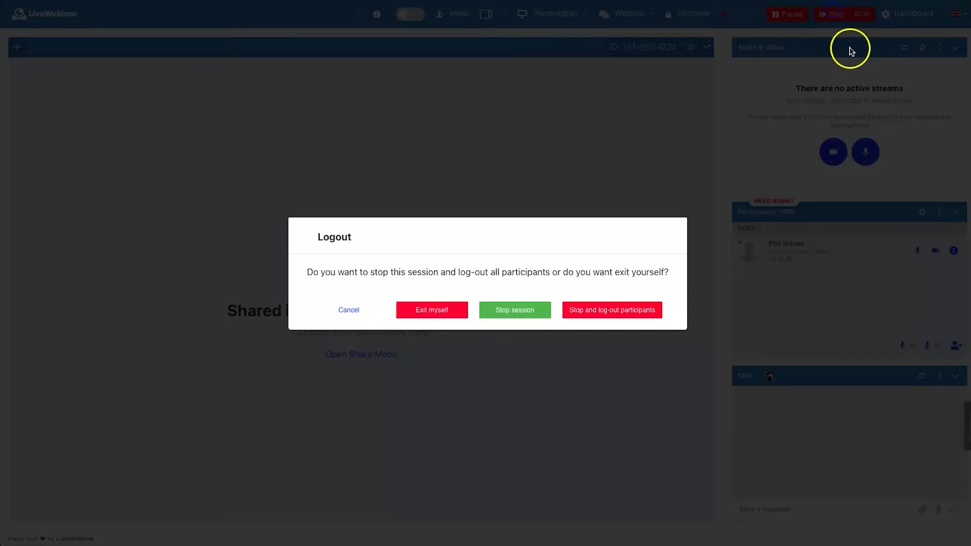
click(591, 309)
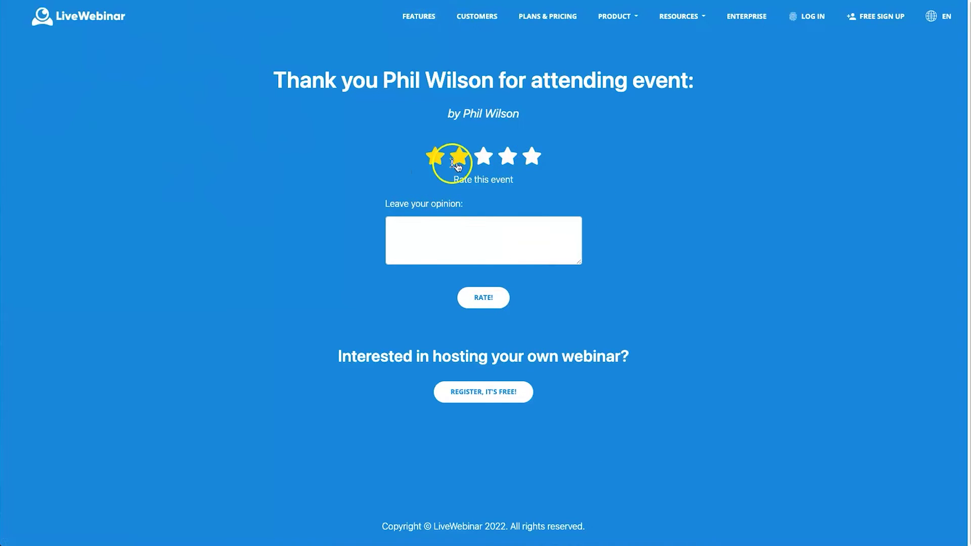
click(456, 251)
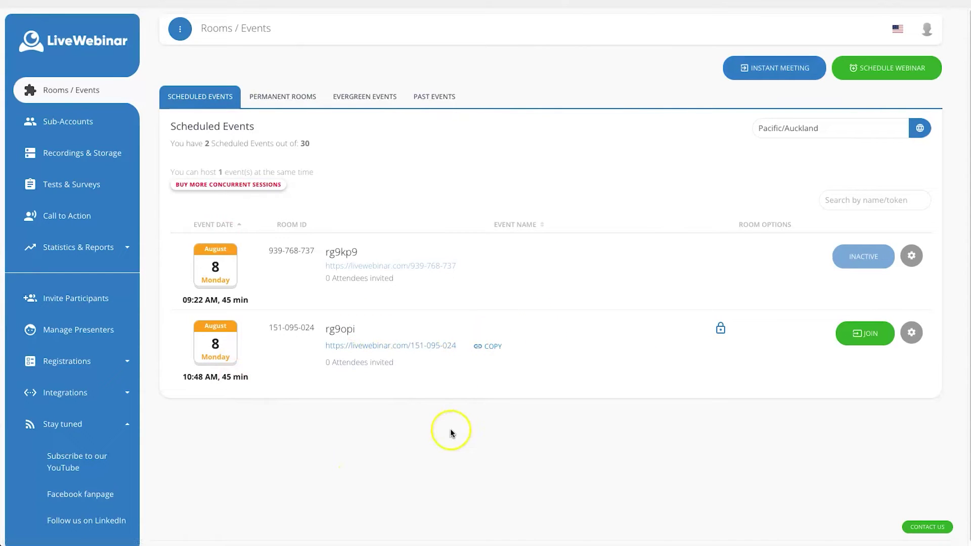
Delete the scheduled event rg9opi from the Scheduled Events list and confirm the cancellation.
click(911, 338)
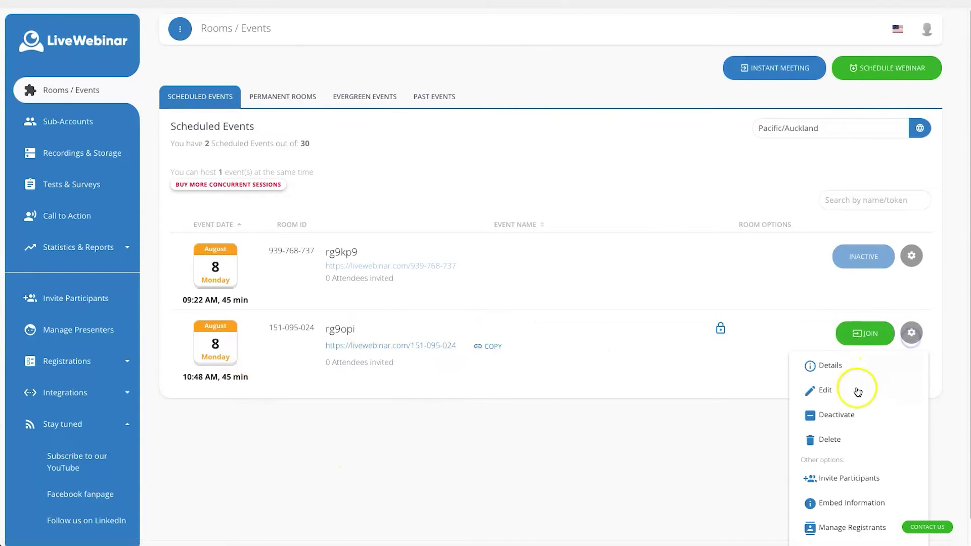
click(832, 438)
click(471, 364)
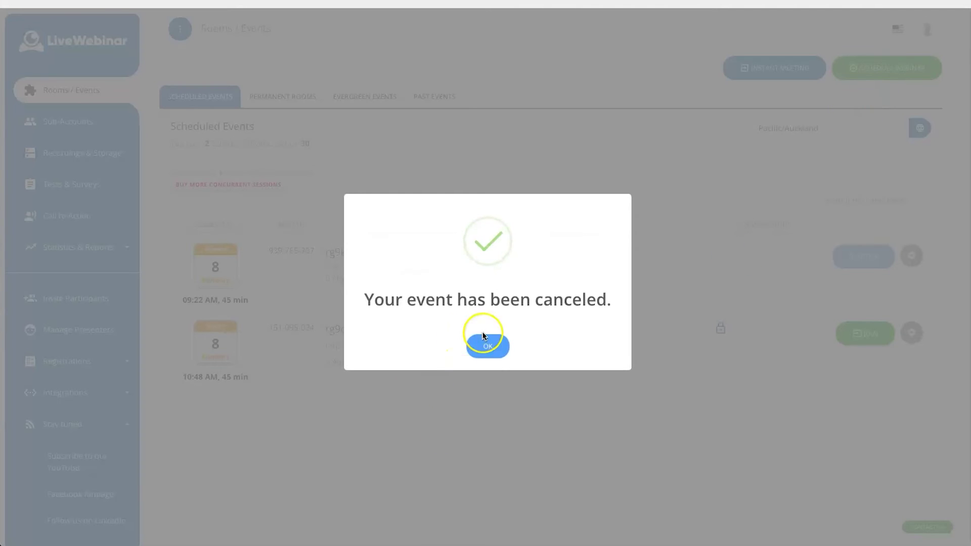
click(484, 338)
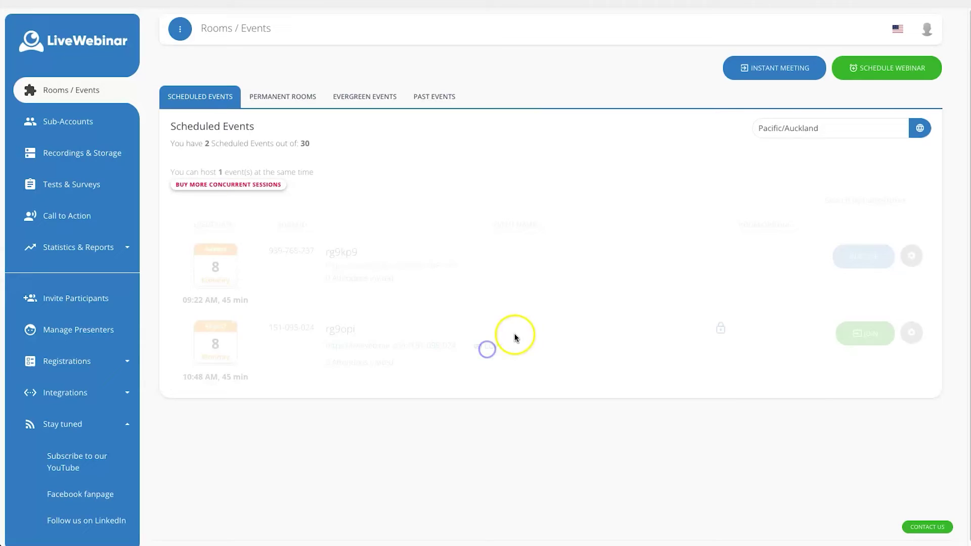
Create a new scheduled webinar named "Legit Marketing Reviews Live Stream" and set its start time to 11:10 AM.
click(860, 65)
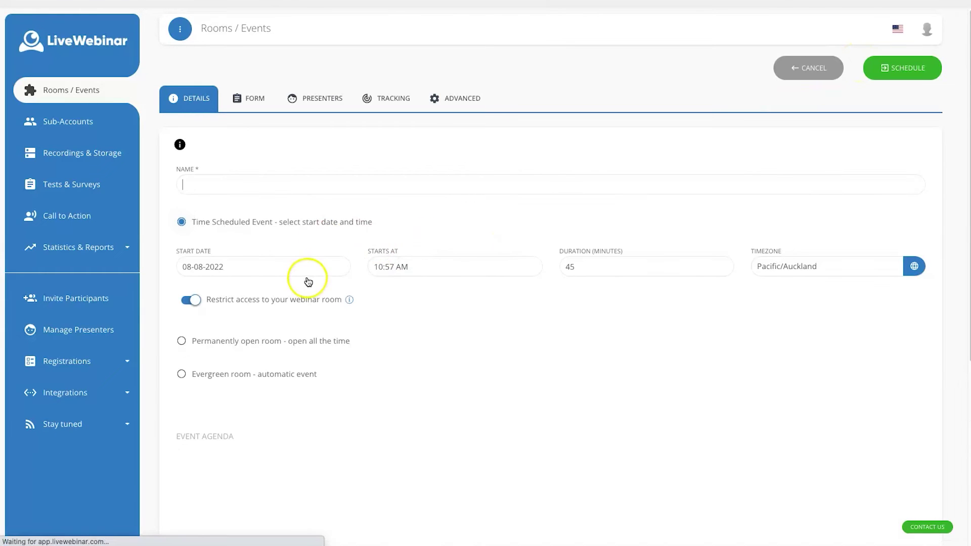
click(242, 191)
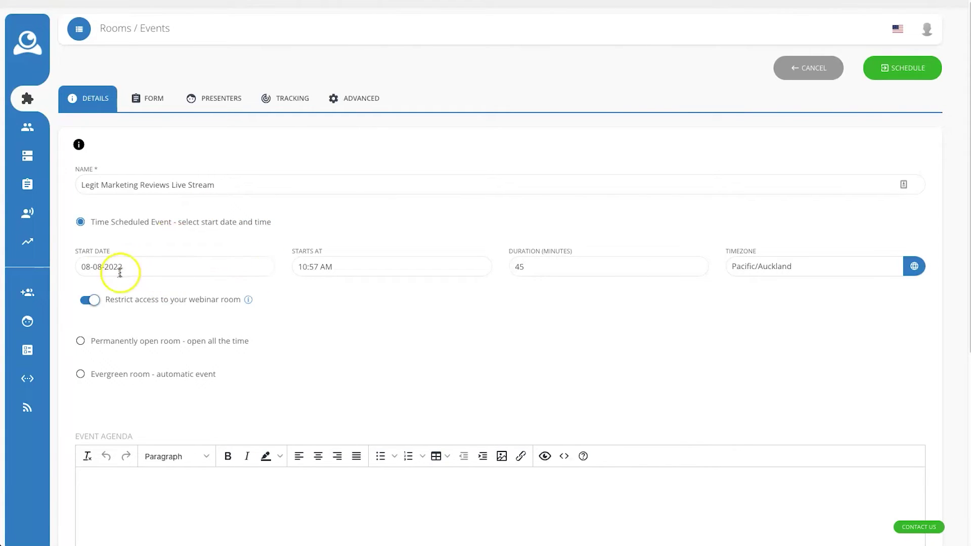
click(316, 267)
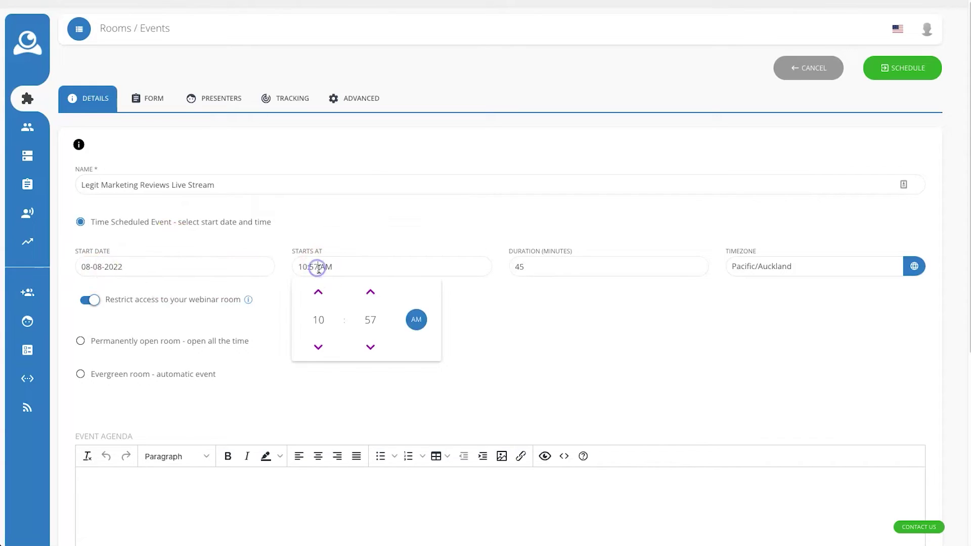
click(371, 293)
click(371, 293)
click(368, 290)
click(368, 290)
click(491, 338)
Set the webinar's duration to 90 minutes.
click(551, 271)
click(608, 292)
click(607, 292)
click(608, 293)
click(608, 293)
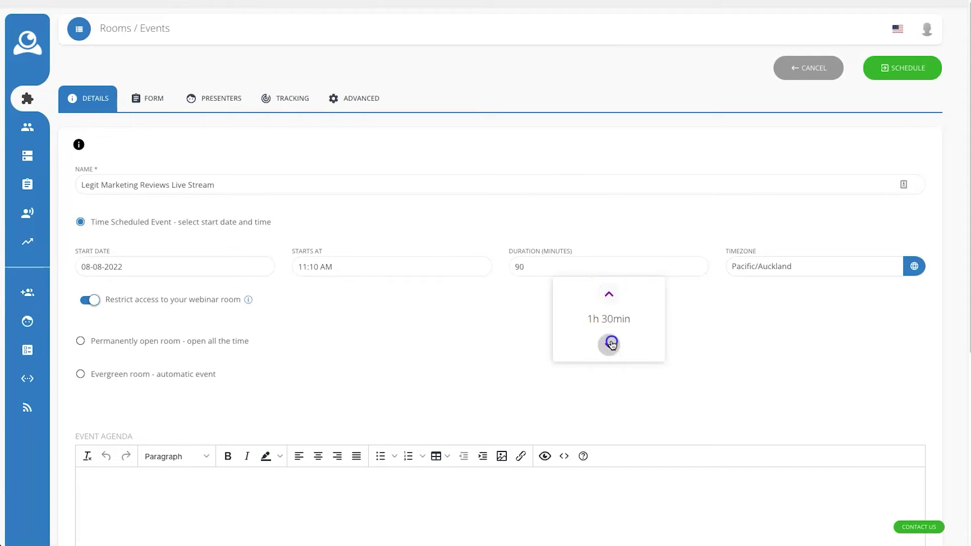
click(490, 328)
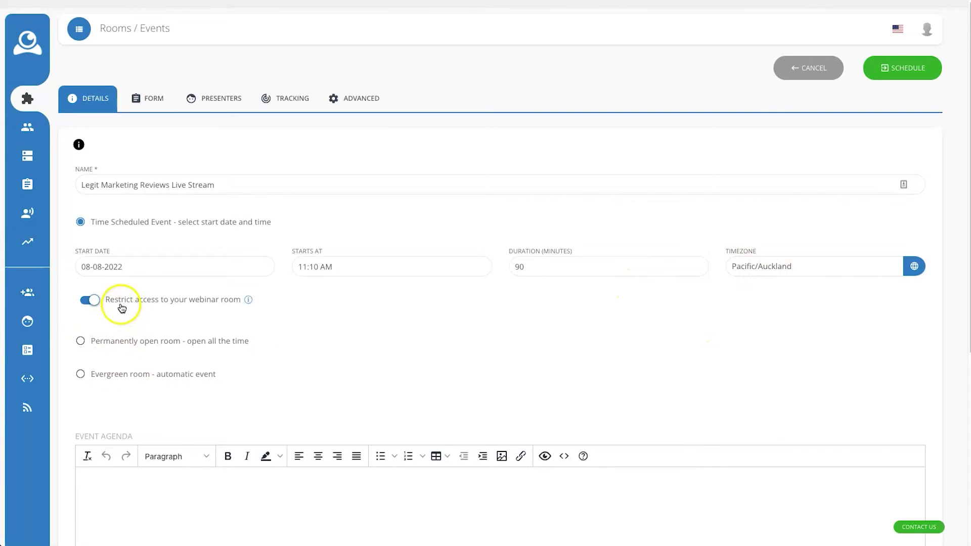
Read the explanation of the restricted room access option and look over the room types and the event agenda editor.
mouse_move(246, 305)
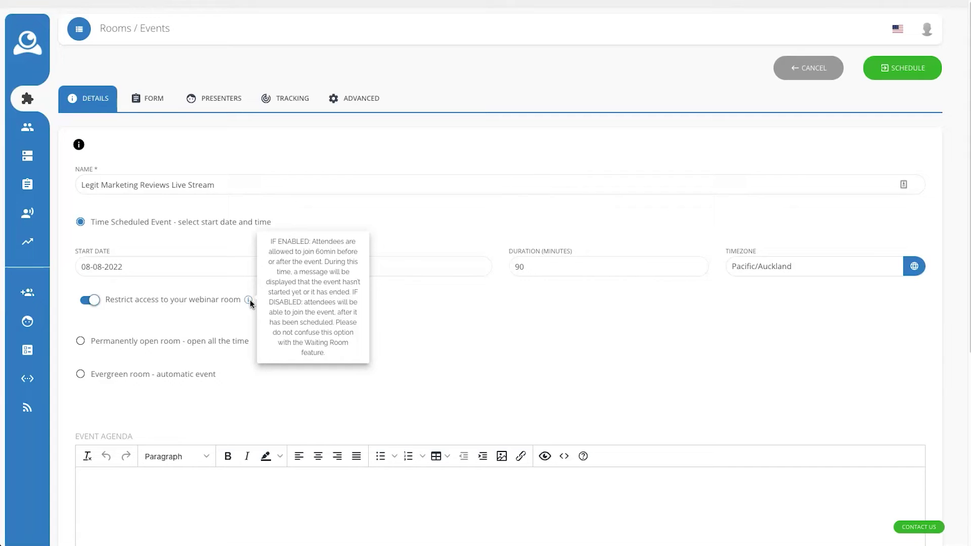
click(248, 304)
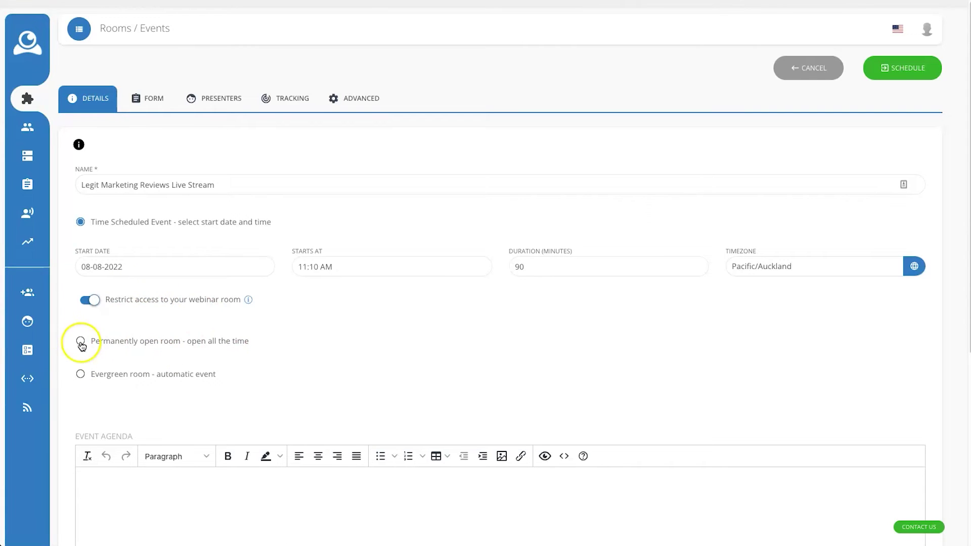
scroll(228, 416, down, 4)
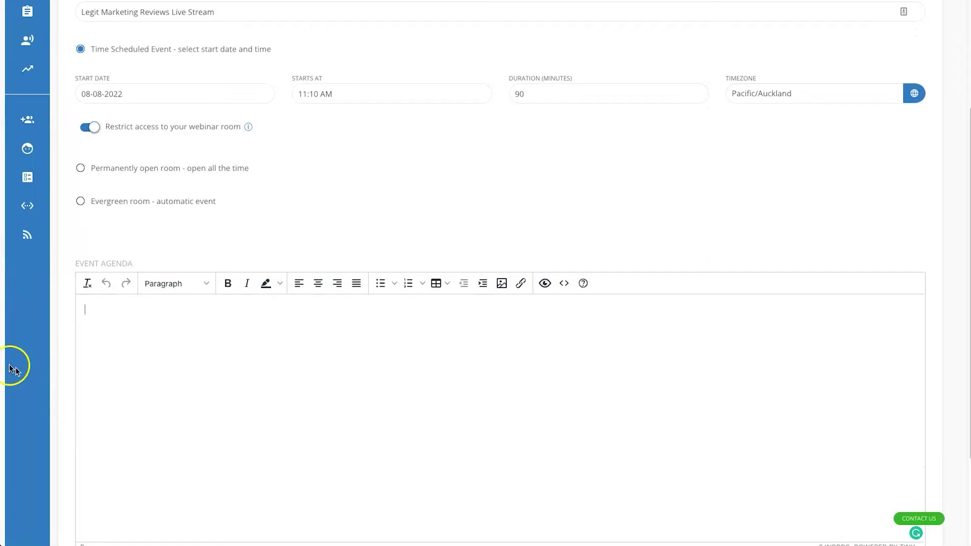
scroll(301, 391, down, 1)
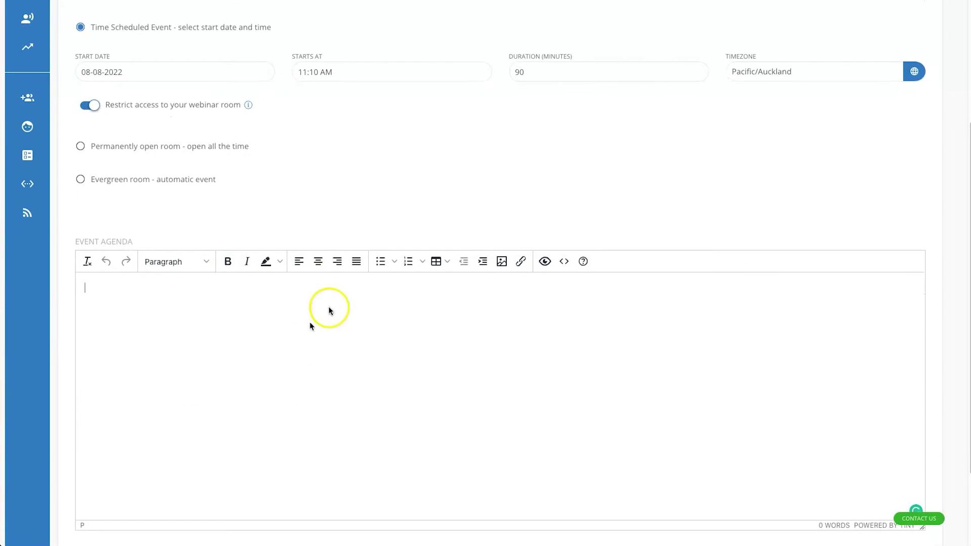
scroll(313, 340, up, 4)
scroll(319, 340, down, 1)
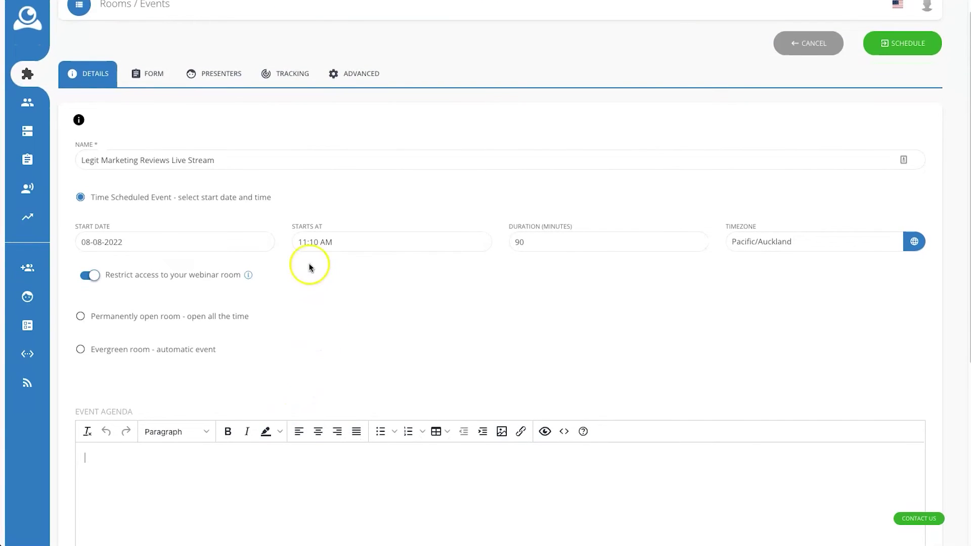
scroll(672, 354, down, 6)
scroll(716, 358, up, 6)
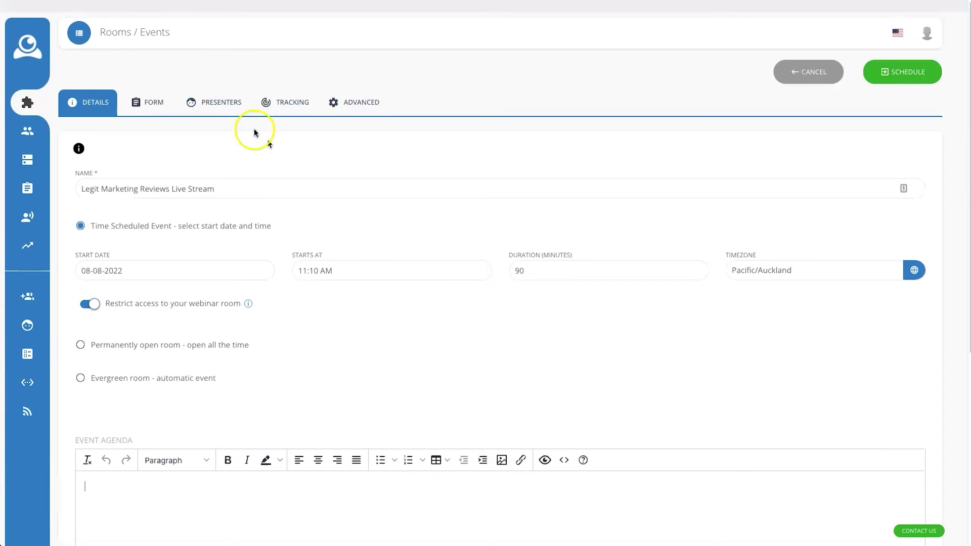
Enable the event form for participants and name the new form "Legit Marketing Review Live Stream" with the description "LMR Live Stream".
click(160, 107)
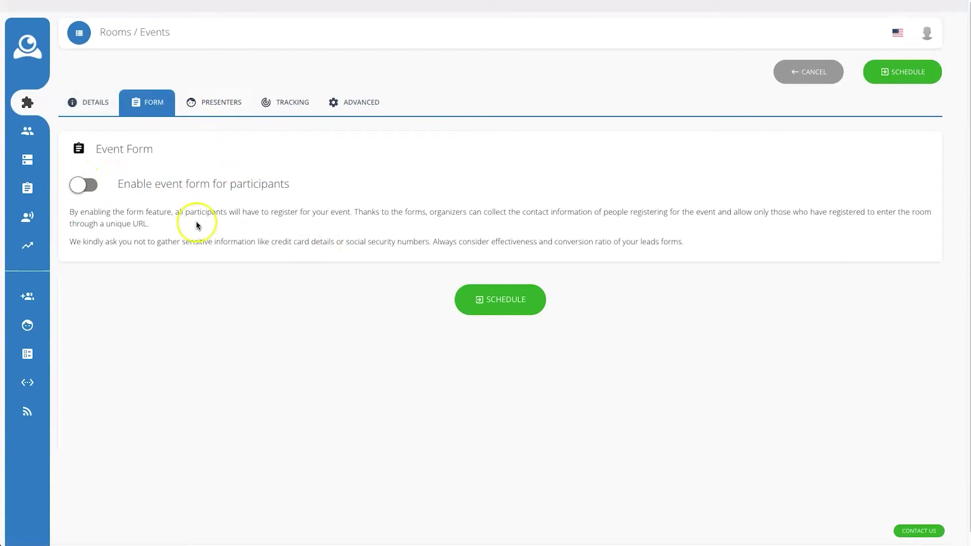
click(88, 187)
scroll(260, 284, down, 1)
click(142, 309)
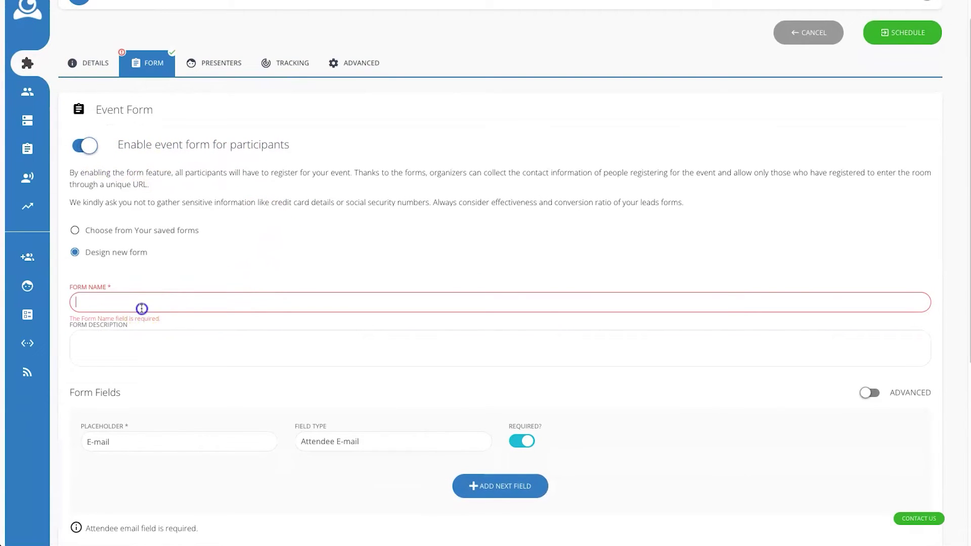
text(Legit )
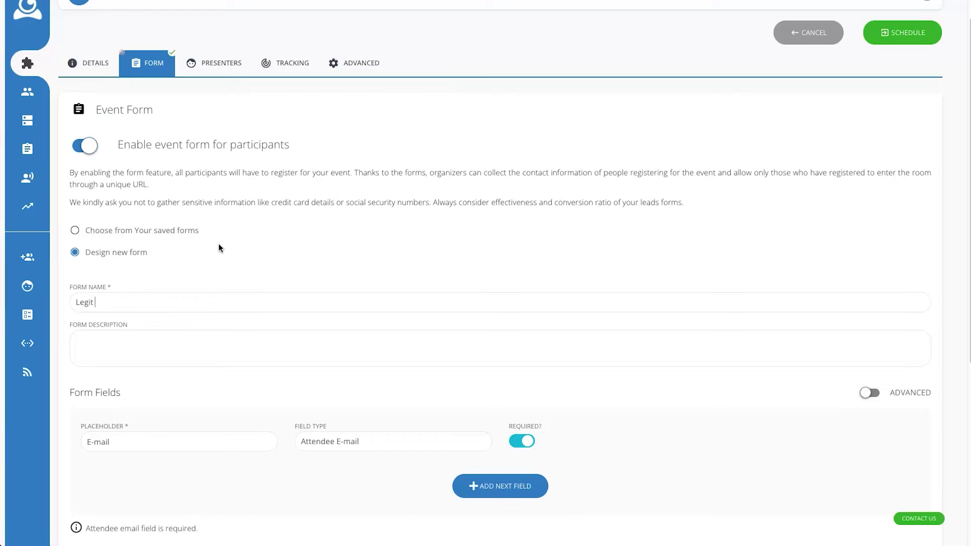
text(Marketing RE)
key(BackSpace)
text(eview Live Stream)
key(Tab)
text(LMR Live Stream)
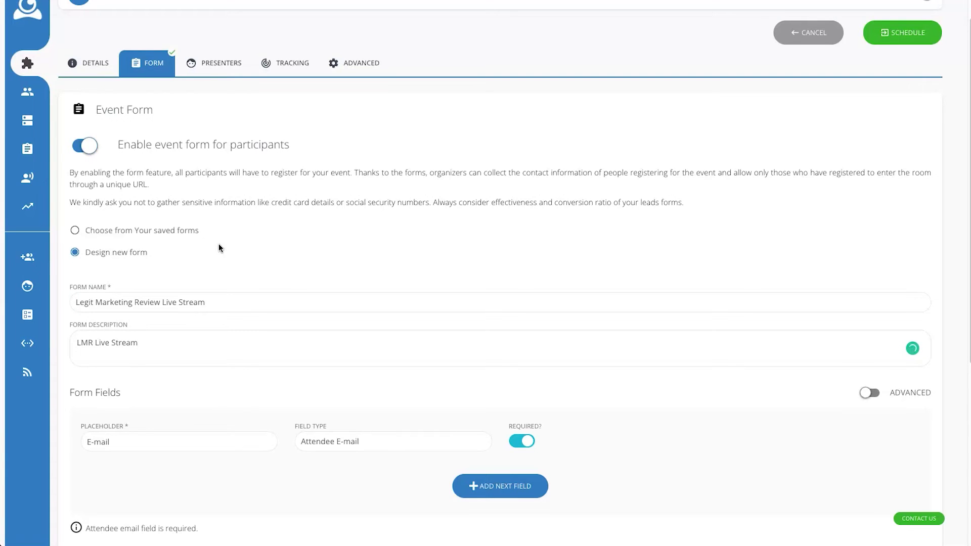
Add a form field of type Attendee Name with the placeholder "Your Name".
scroll(234, 327, down, 3)
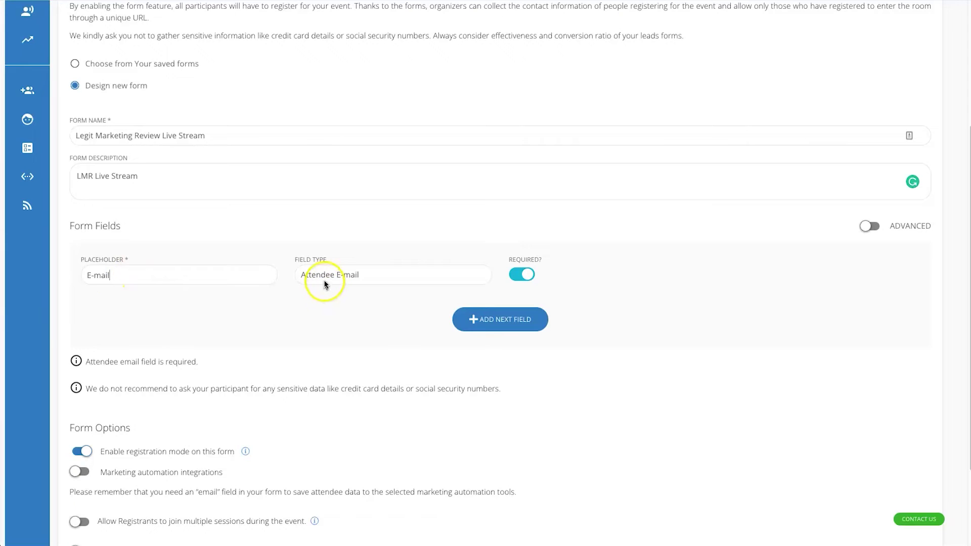
click(484, 320)
click(332, 324)
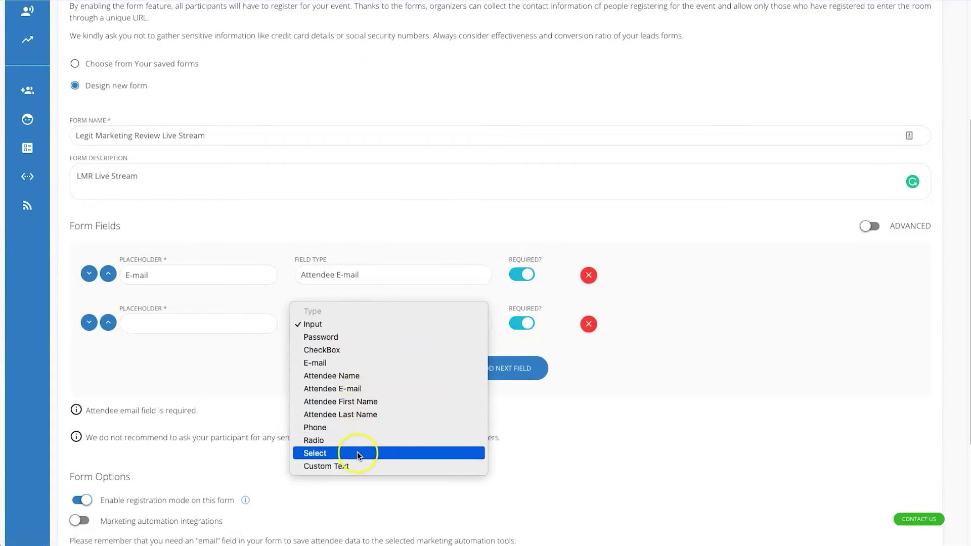
click(322, 375)
click(206, 325)
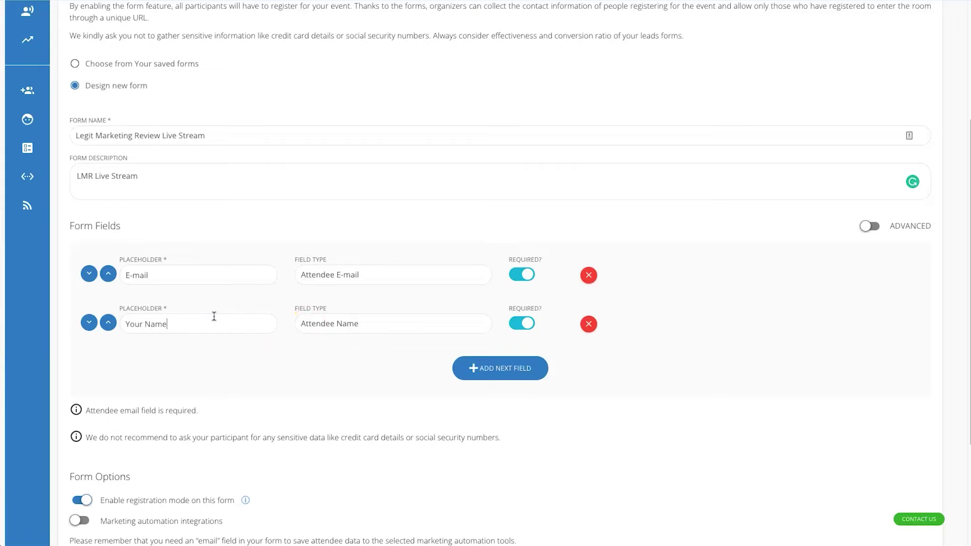
Set the attendee e-mail field's placeholder to "Email Address" and move the Your Name field above it.
click(135, 278)
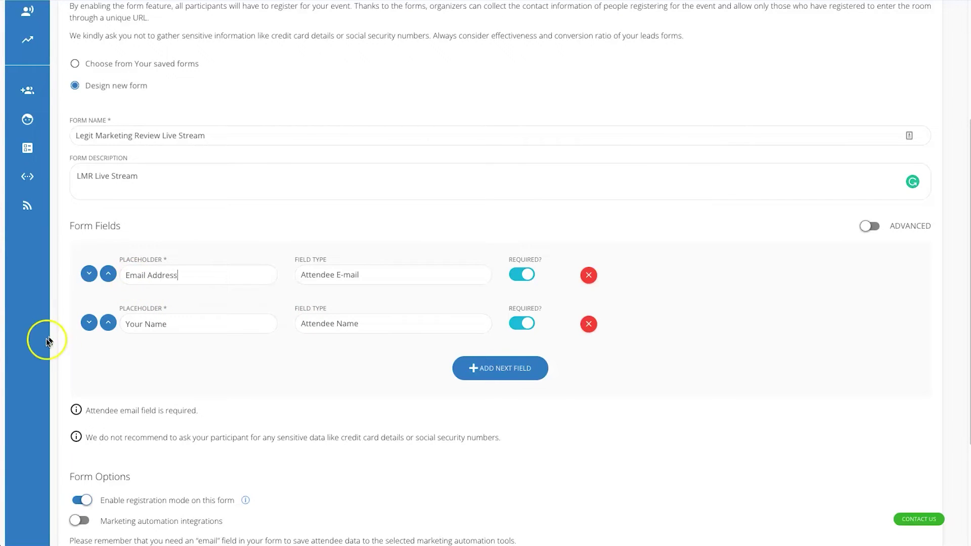
click(108, 323)
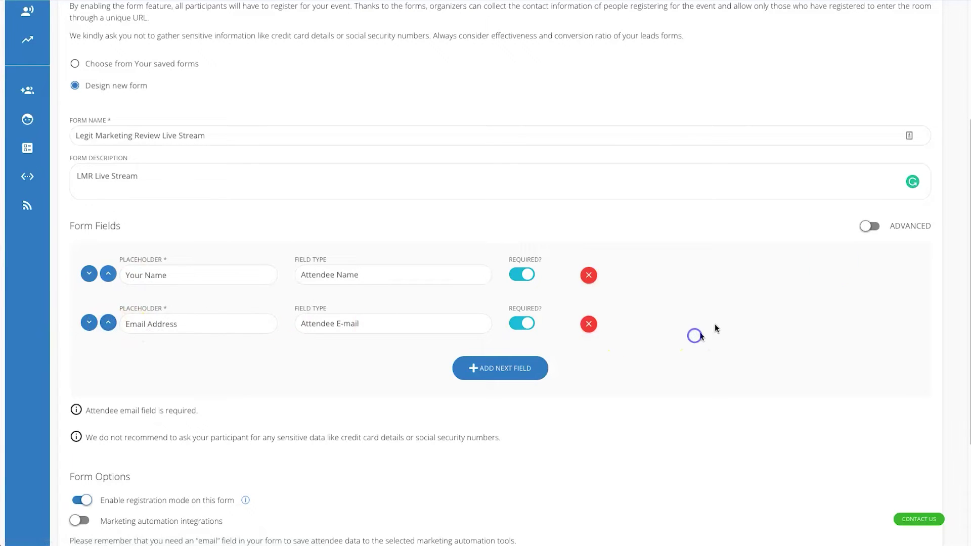
click(870, 227)
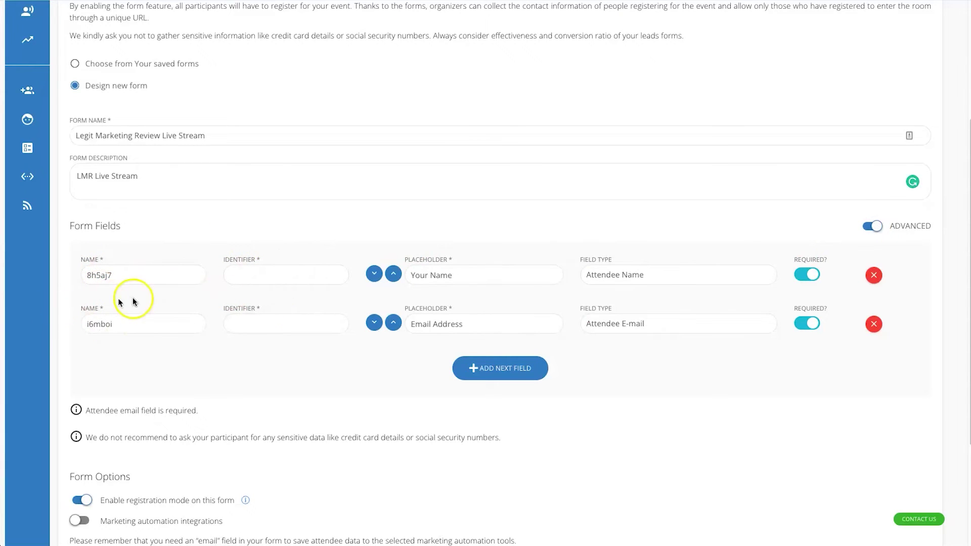
click(871, 226)
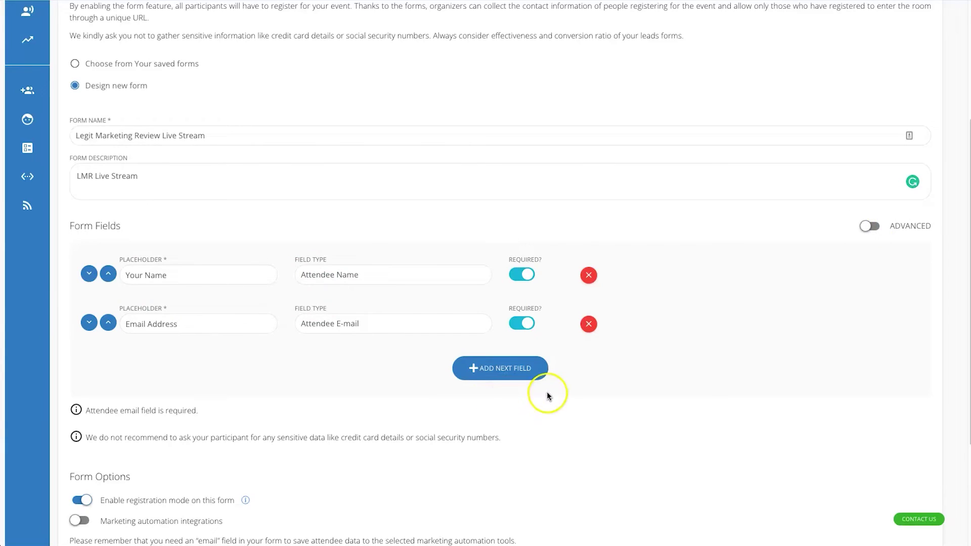
Add a third form field of type Phone with the placeholder "Your Number", removing the extra empty field.
click(500, 380)
click(381, 382)
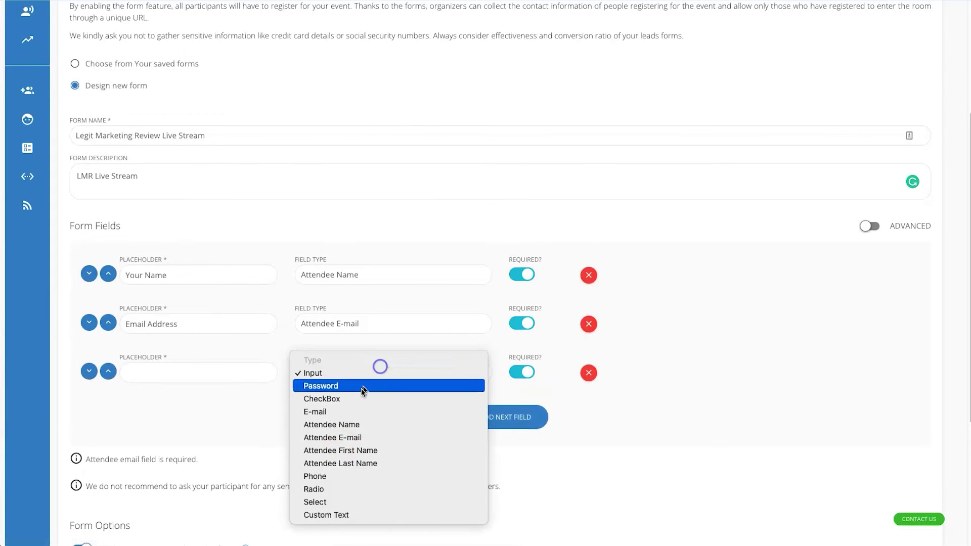
click(336, 476)
click(232, 375)
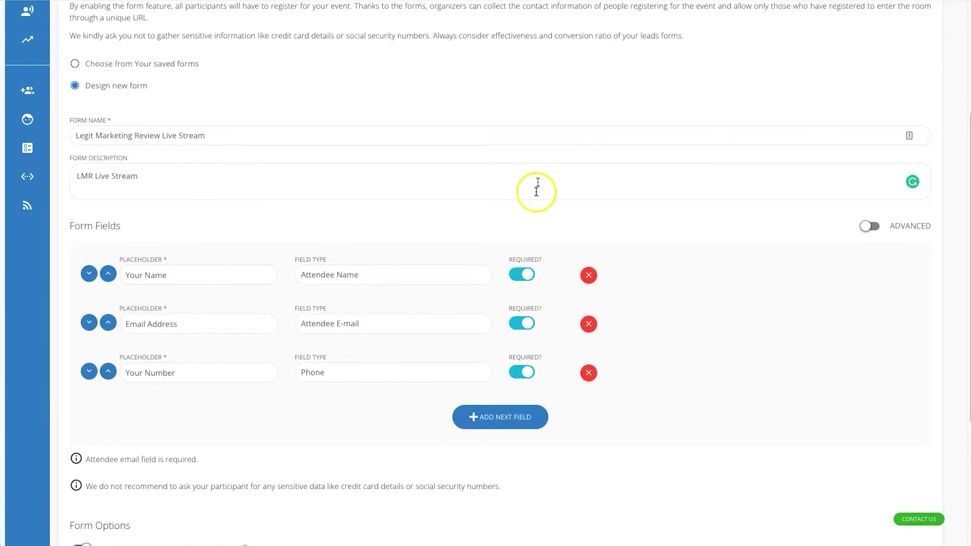
click(499, 412)
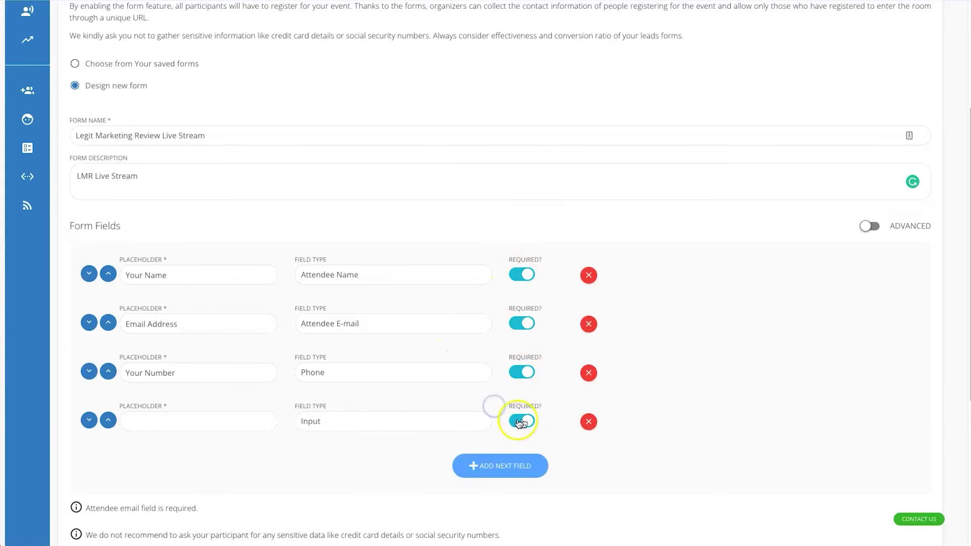
click(588, 422)
Read the registration mode explanation and examine the marketing automation integrations option, leaving it disabled.
scroll(708, 411, down, 3)
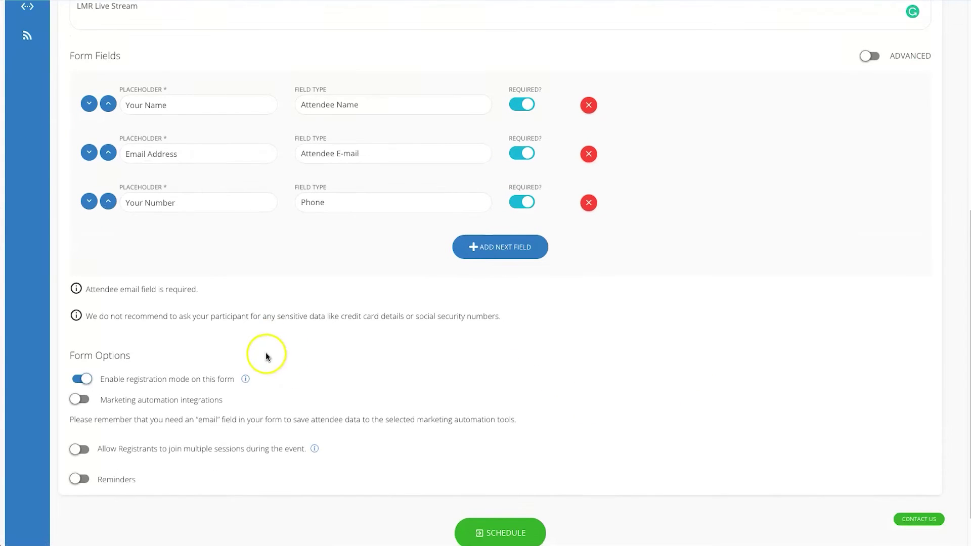
scroll(272, 361, down, 1)
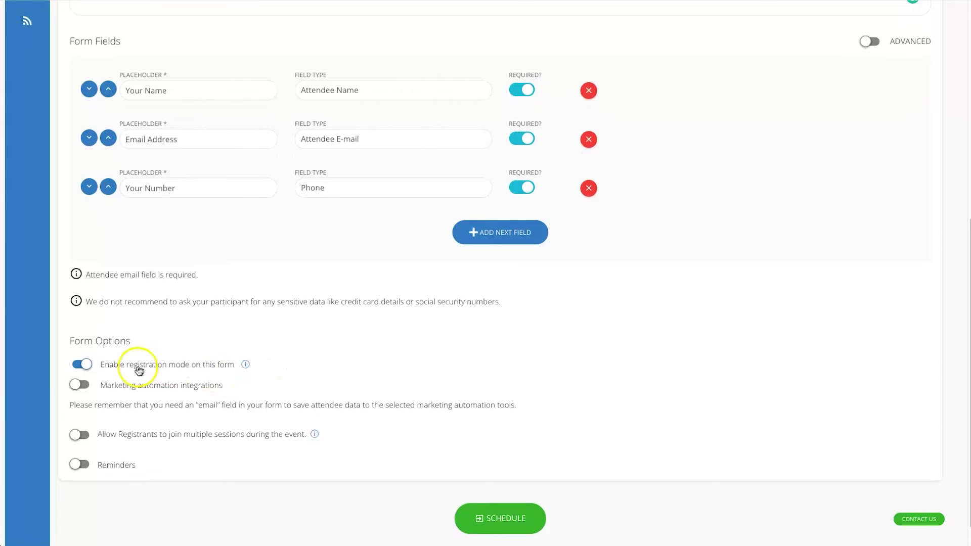
mouse_move(246, 369)
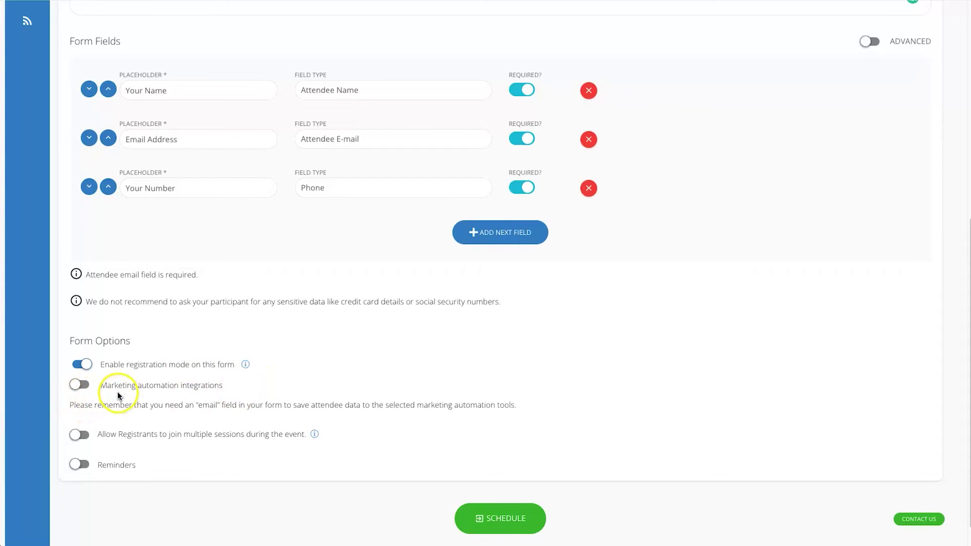
click(77, 386)
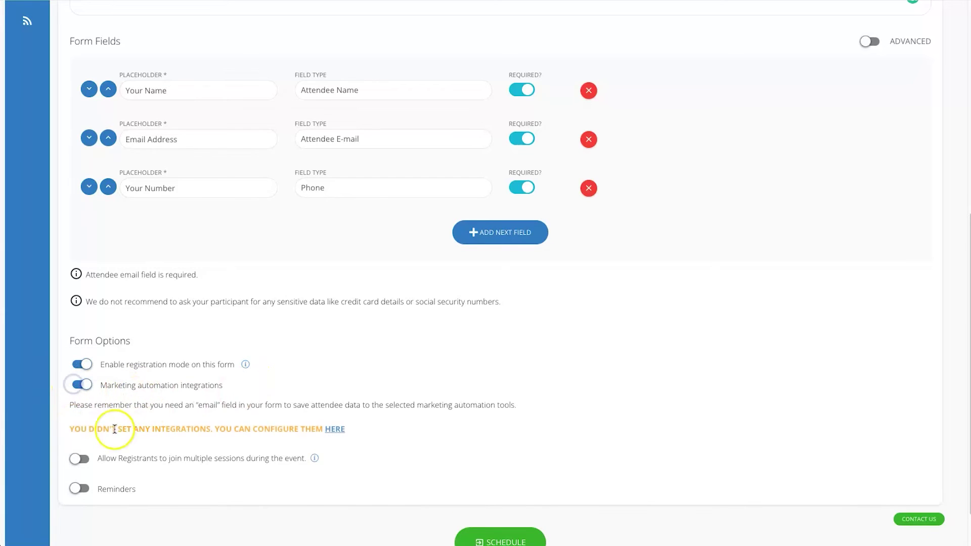
triple_click(324, 428)
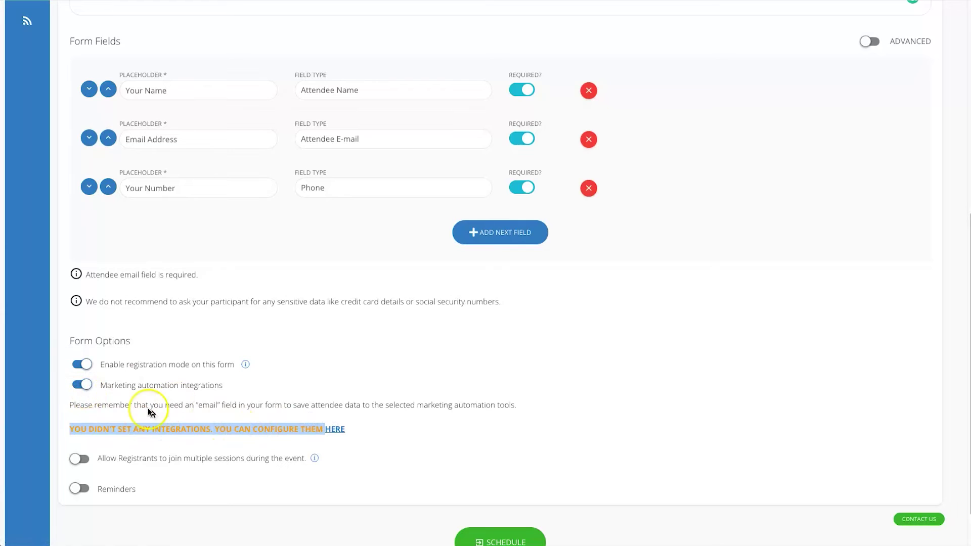
click(84, 386)
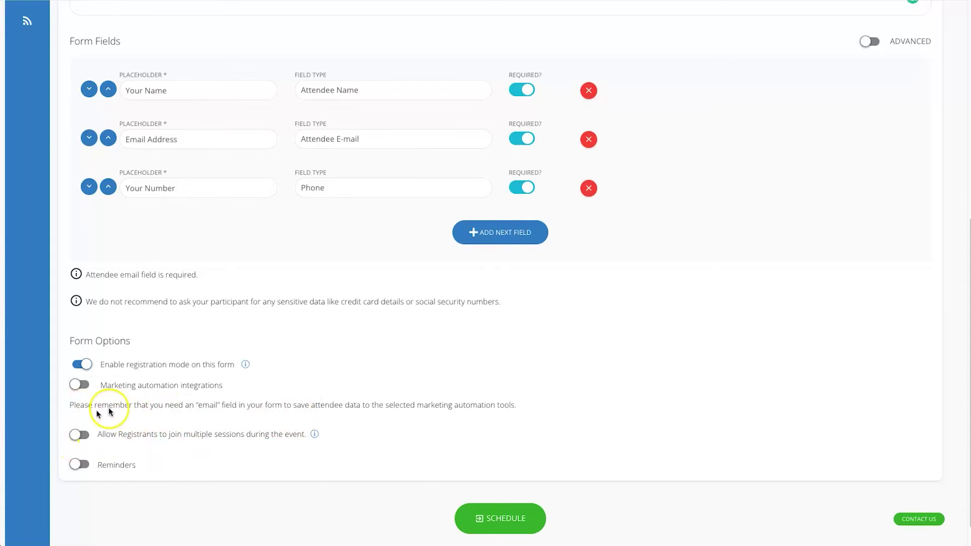
Enable reminders on the form and add one for 5 minutes before the event start.
click(84, 466)
scroll(261, 503, down, 2)
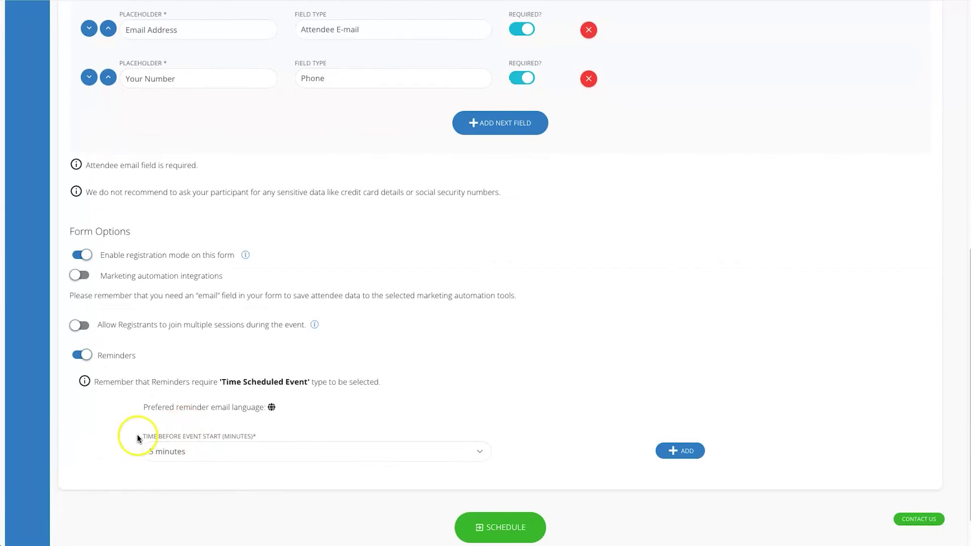
click(269, 454)
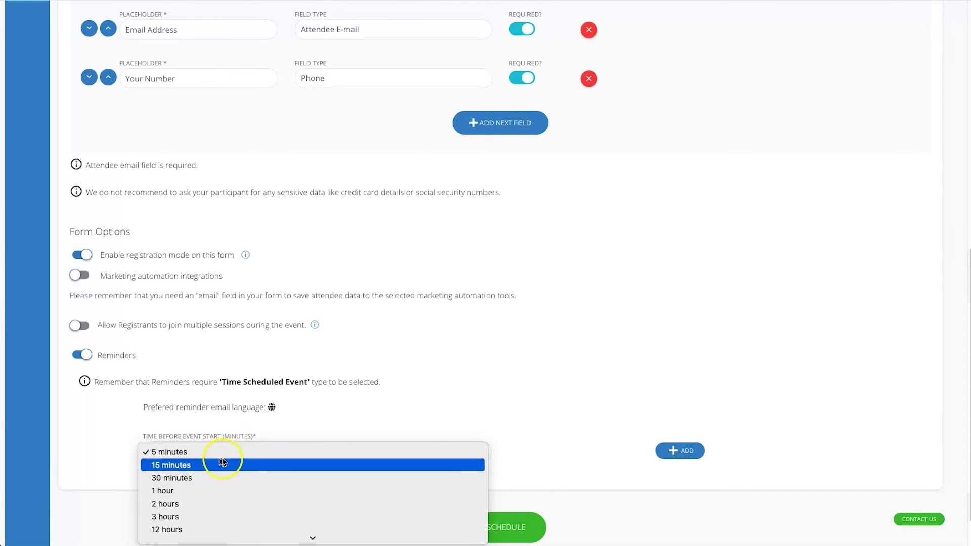
click(419, 406)
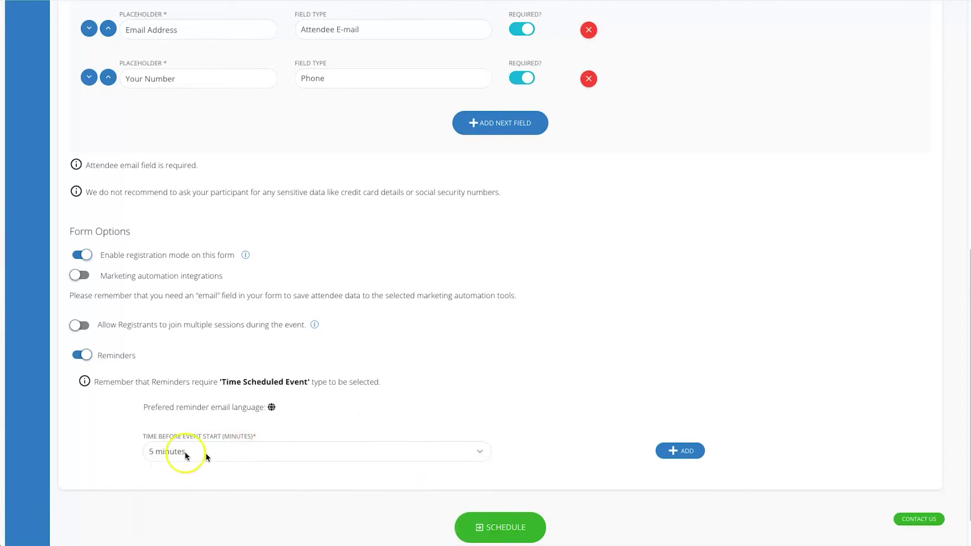
click(705, 450)
scroll(685, 452, down, 2)
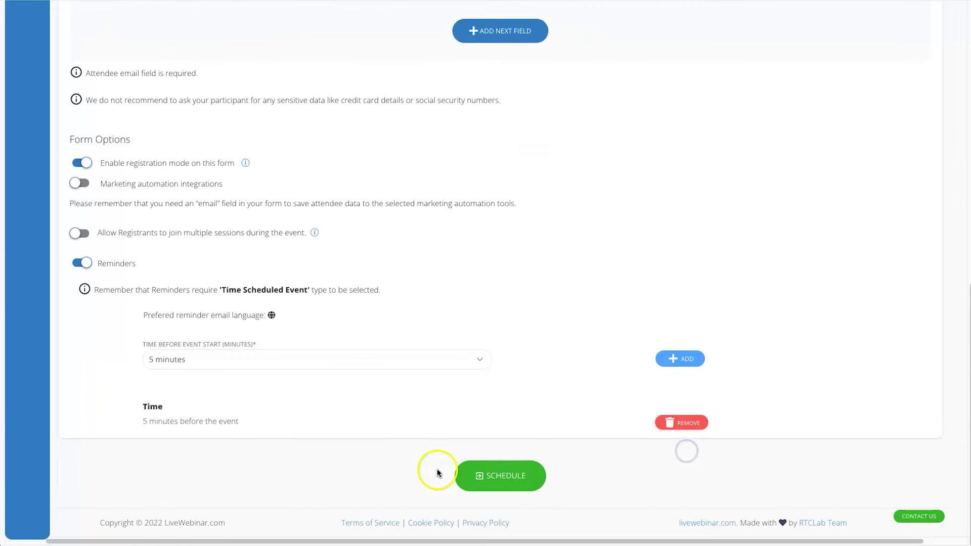
Look over the event's presenter settings and enable external tracking codes.
scroll(480, 461, up, 7)
scroll(440, 369, up, 4)
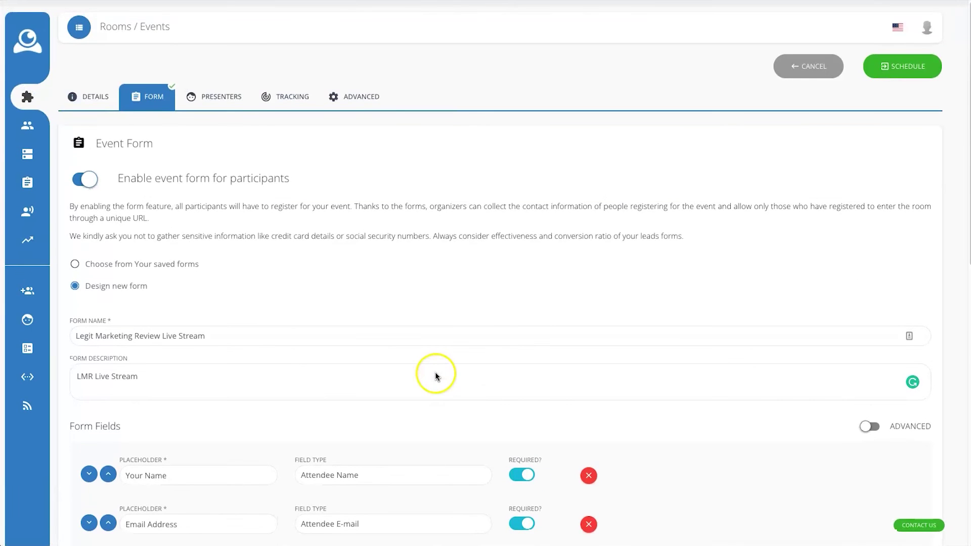
click(240, 104)
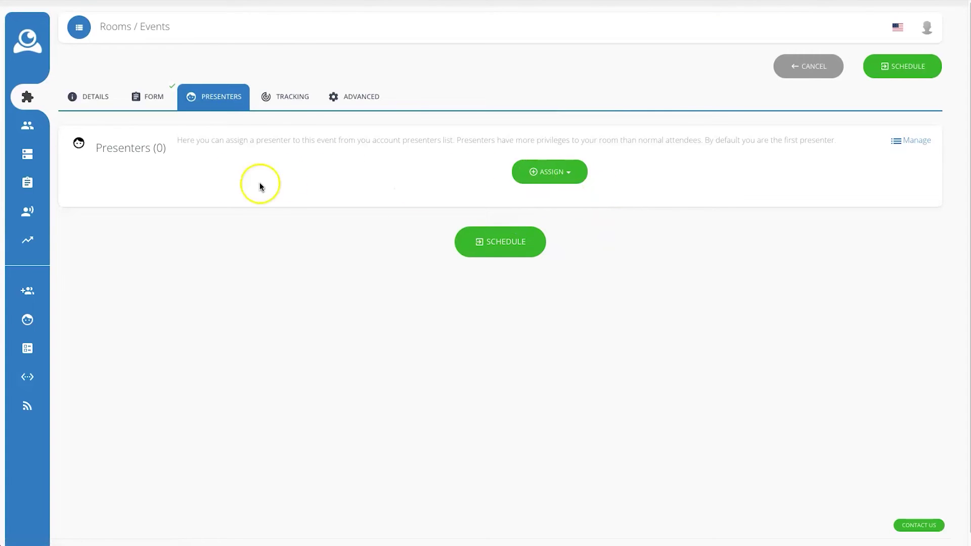
click(282, 110)
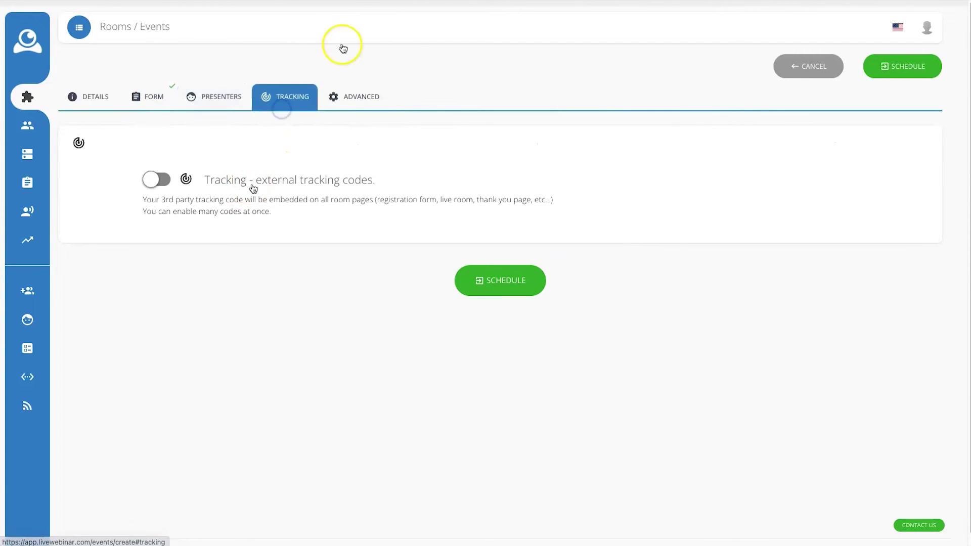
click(155, 179)
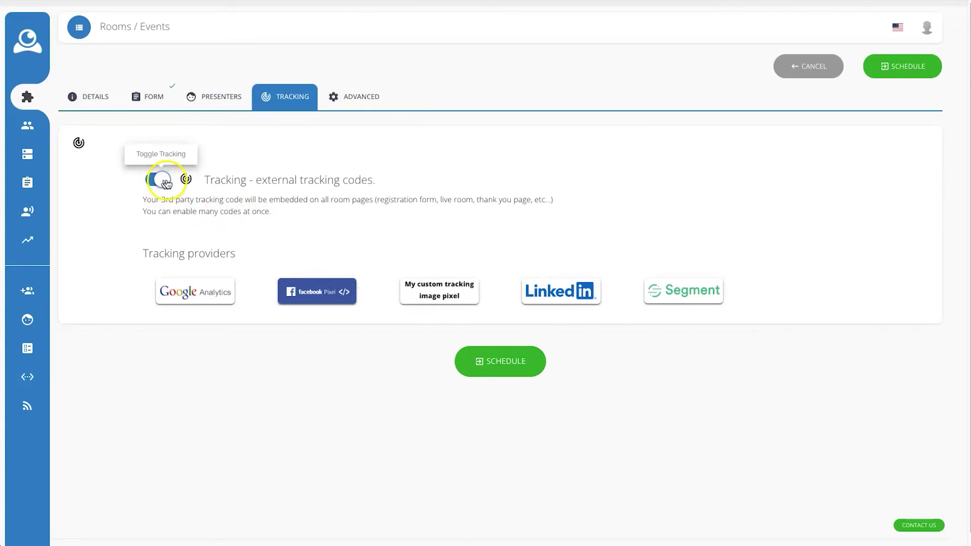
Review the advanced room options, including audio mode, layout and template, and schedule the event.
click(354, 96)
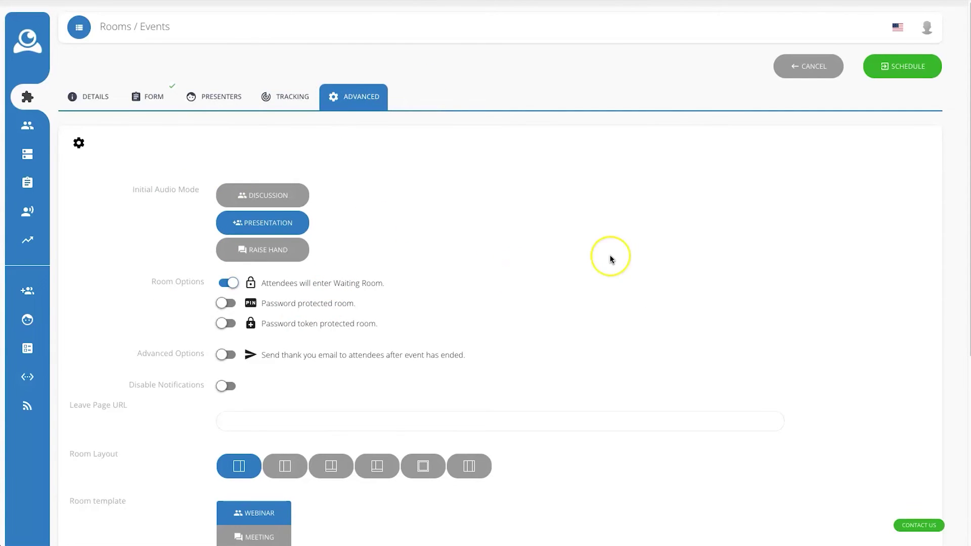
scroll(611, 258, down, 1)
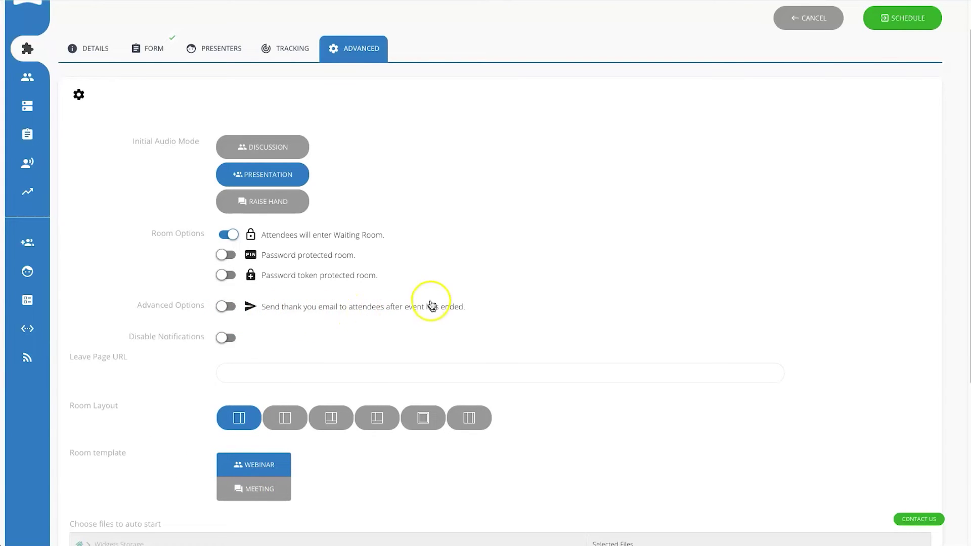
scroll(279, 319, down, 5)
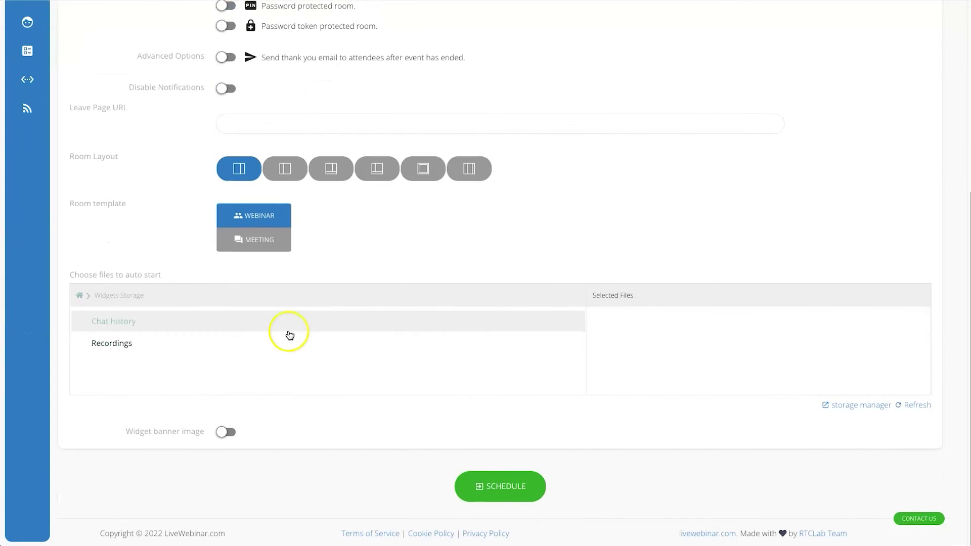
scroll(291, 344, up, 6)
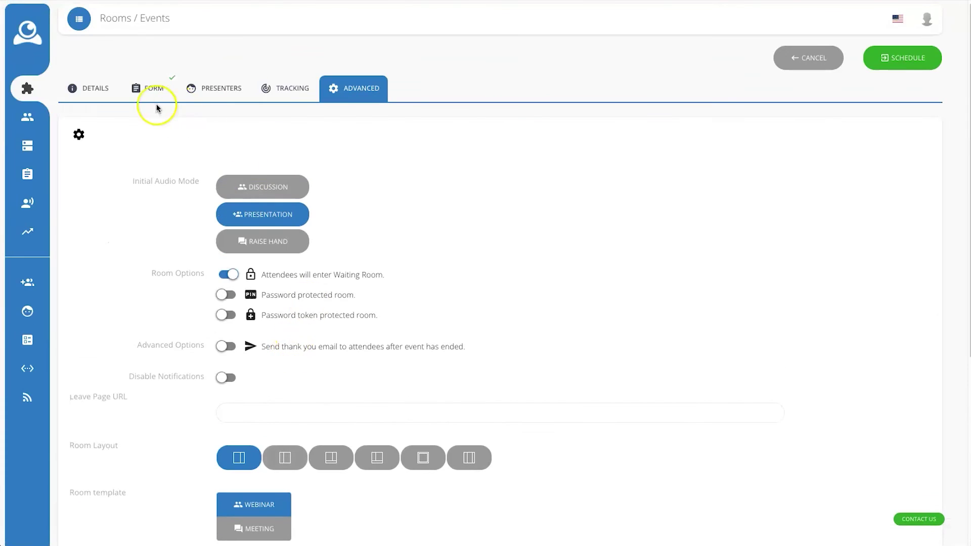
scroll(551, 347, down, 5)
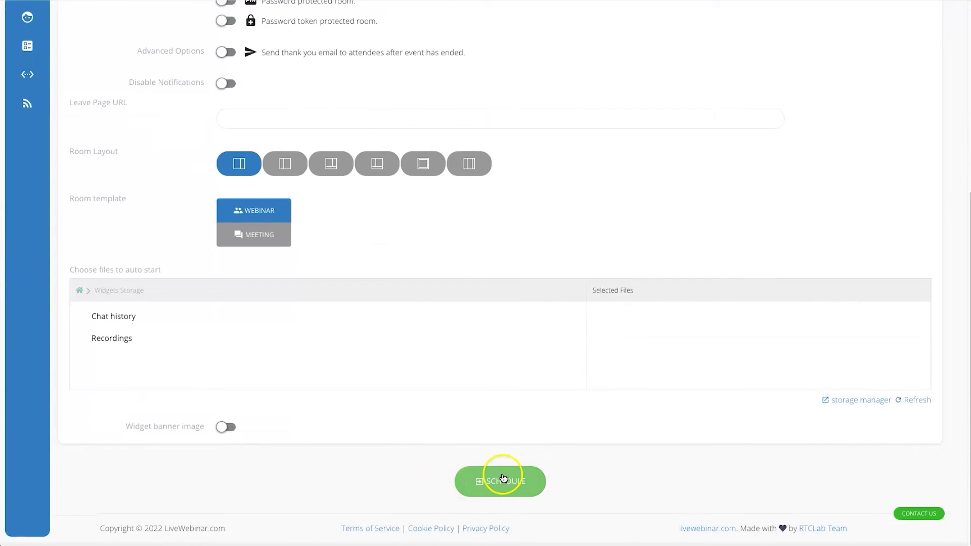
click(503, 479)
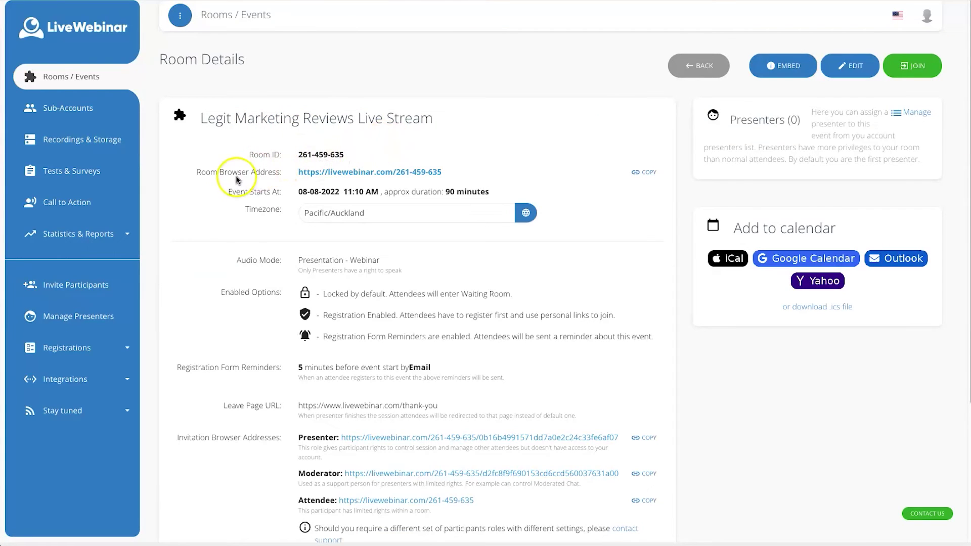
Open the event's room browser address in an incognito window, and review the reminder and invitation addresses in its room details.
right_click(340, 175)
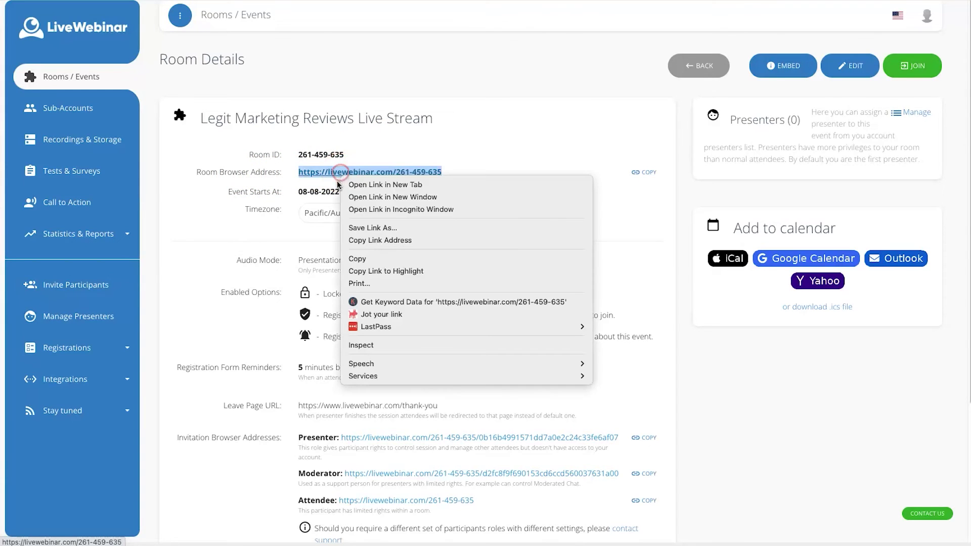
click(362, 209)
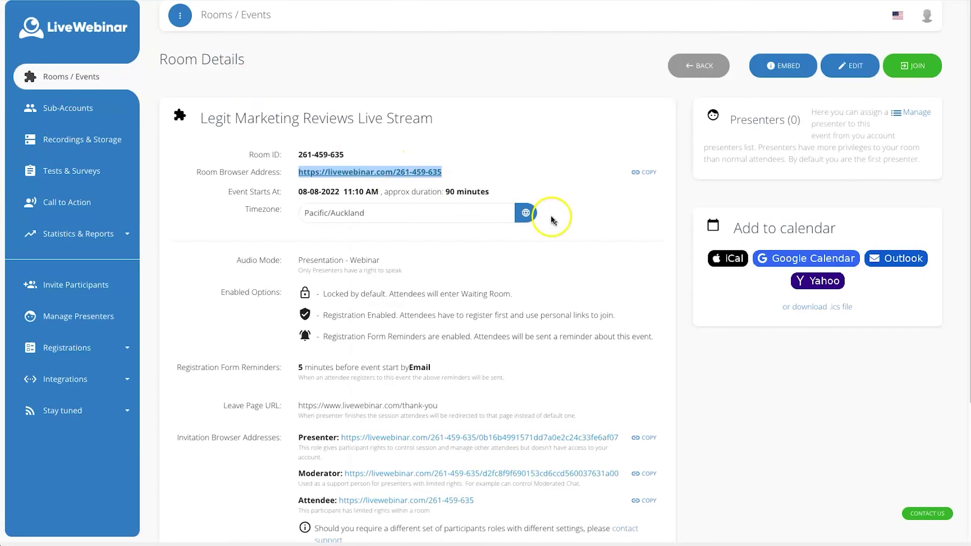
click(577, 229)
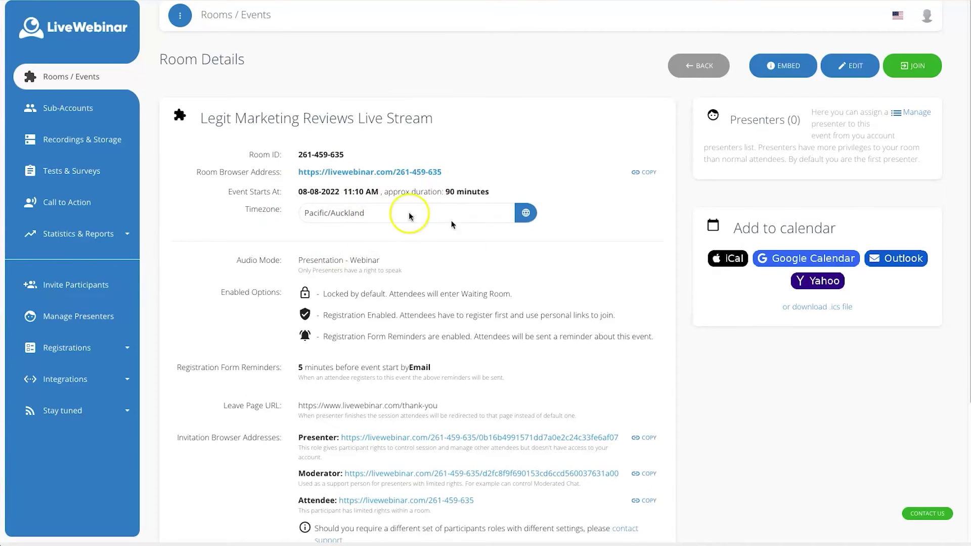
drag(292, 369, 453, 362)
click(453, 363)
scroll(360, 223, down, 3)
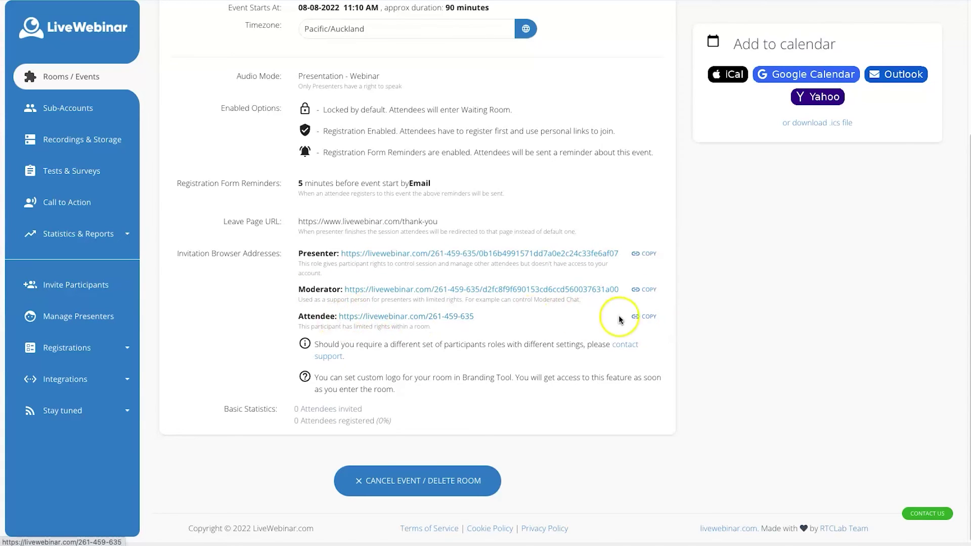
scroll(723, 374, up, 4)
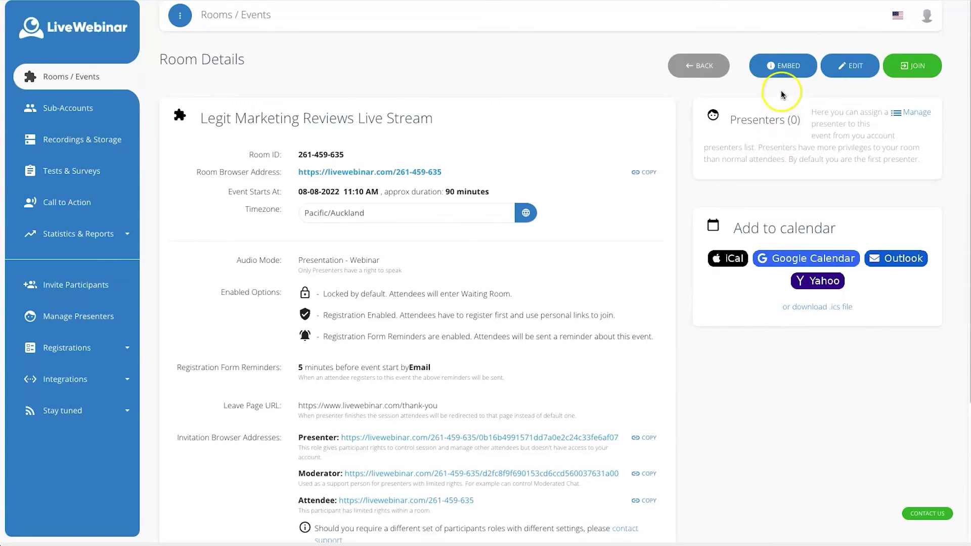
Open the event's embed information and copy the Do It Yourself widget code.
click(776, 69)
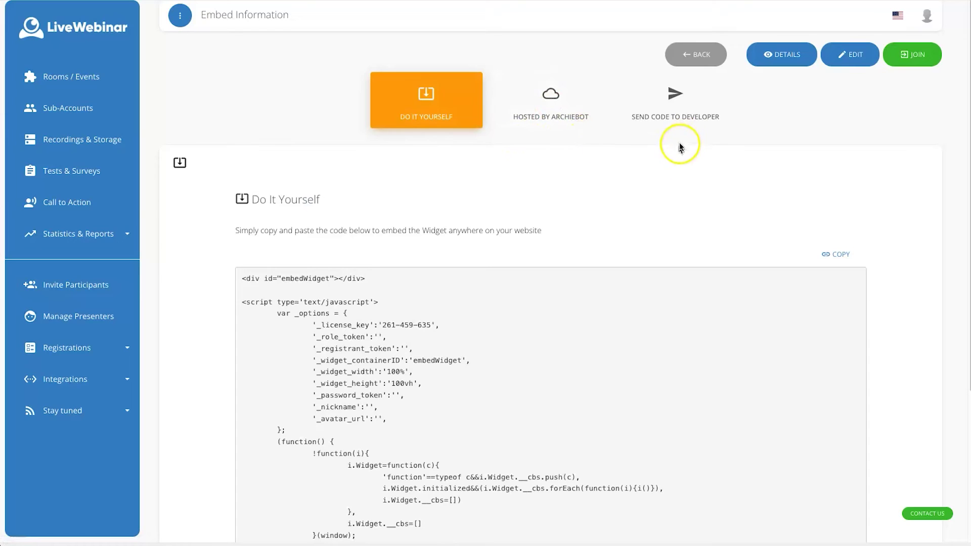
scroll(629, 354, down, 1)
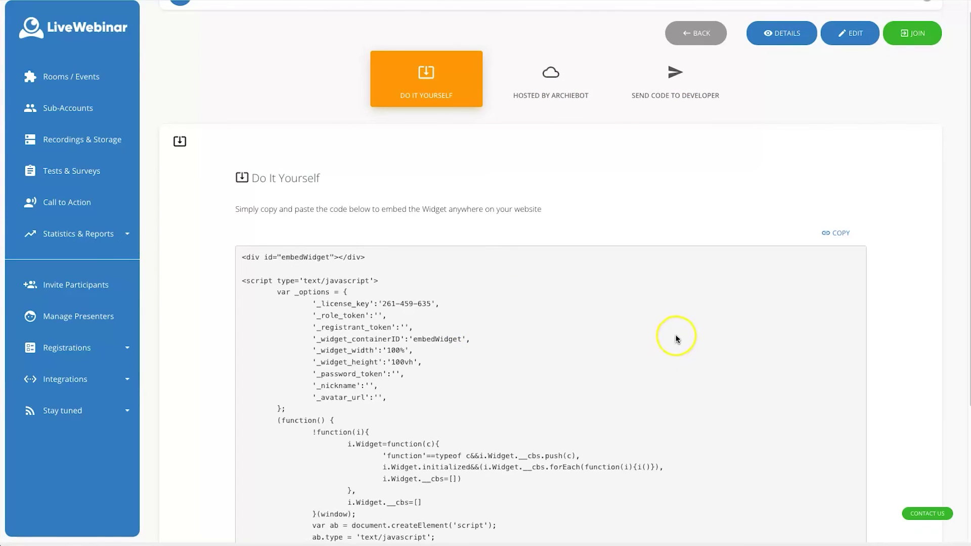
click(837, 232)
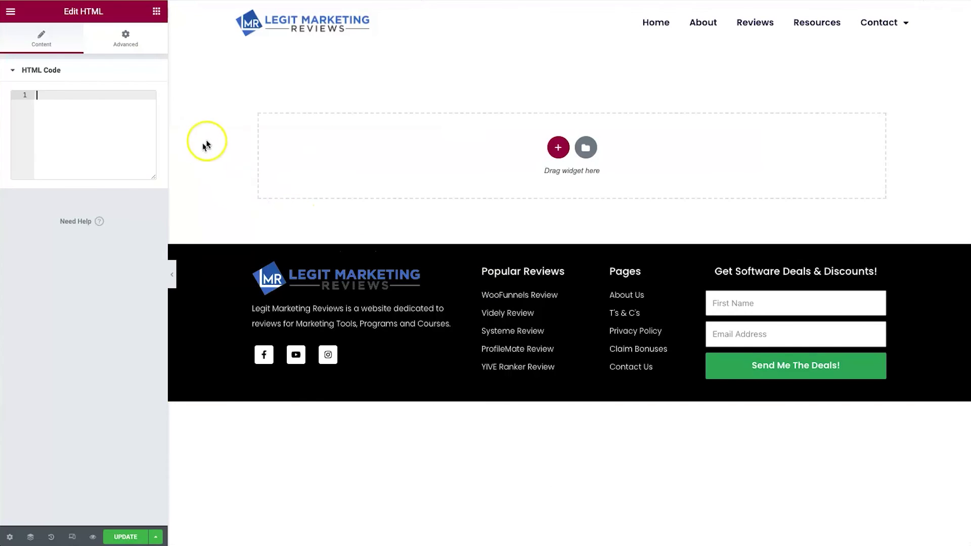
In the Elementor page editor, add a single-column section and place an HTML widget in it.
click(558, 147)
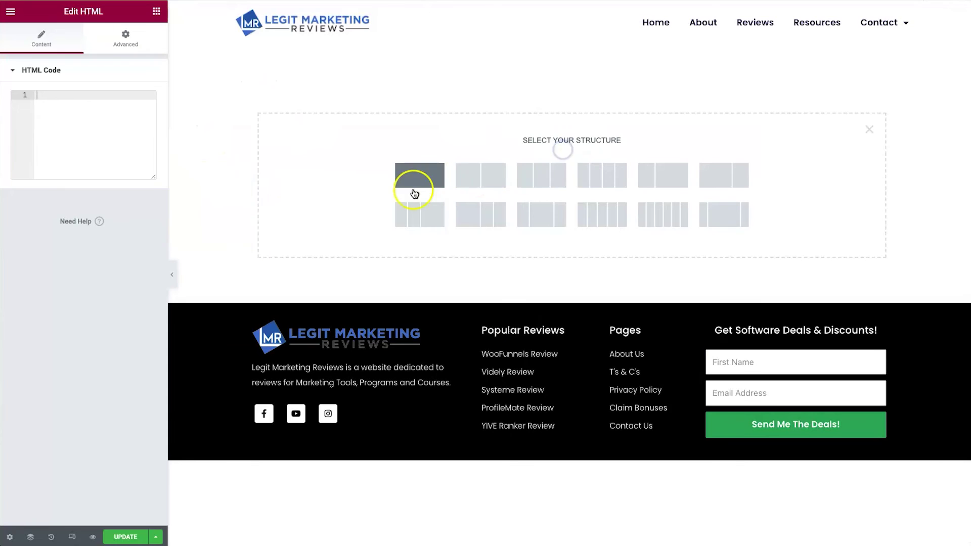
click(412, 189)
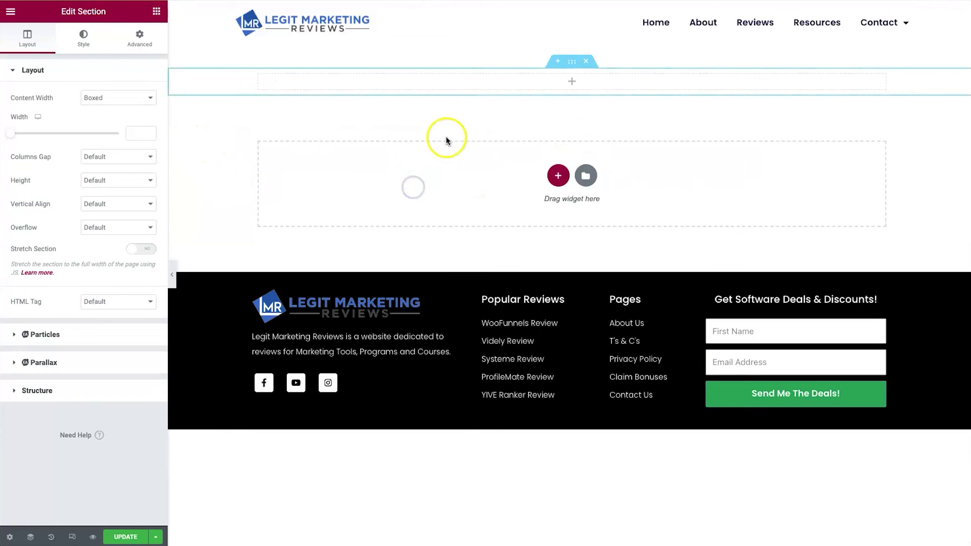
click(157, 11)
text(html)
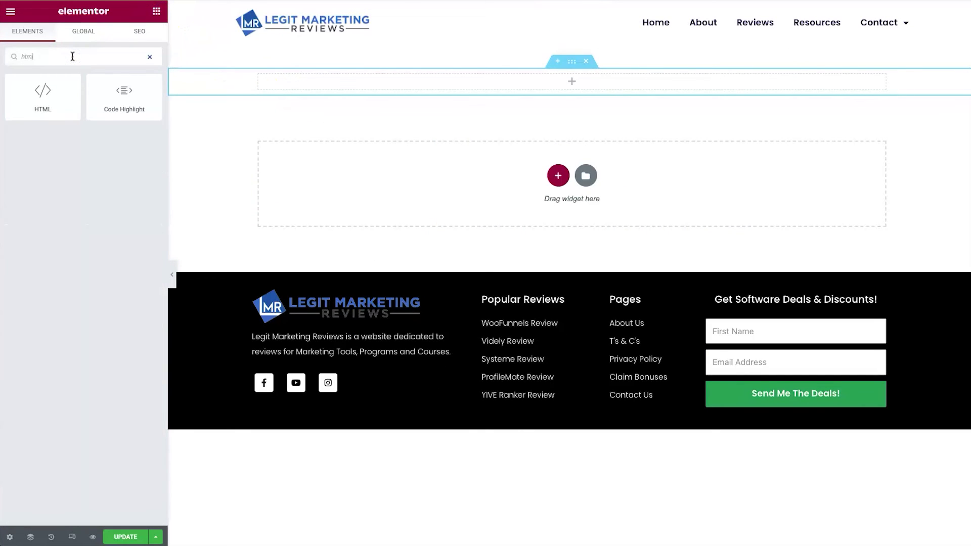
drag(52, 91, 390, 80)
Set the content width of the HTML widget's section to Full Width.
right_click(568, 64)
click(573, 74)
click(139, 96)
click(134, 108)
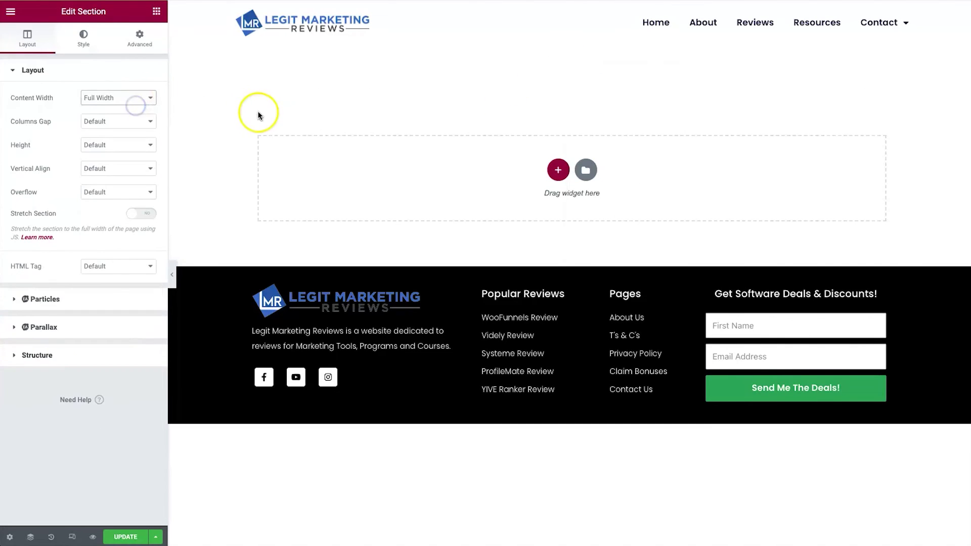
Paste the copied embed code into the HTML widget's code field.
click(405, 74)
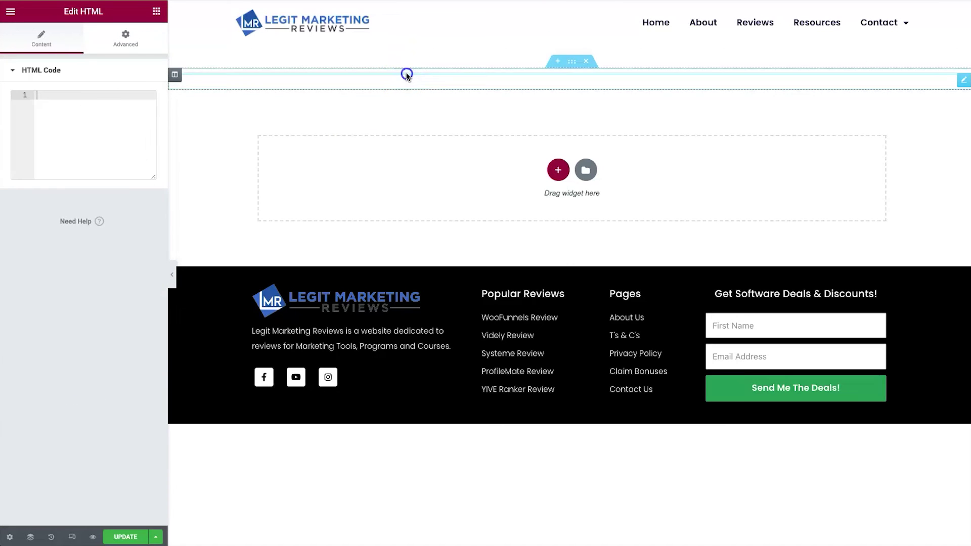
click(74, 126)
right_click(74, 129)
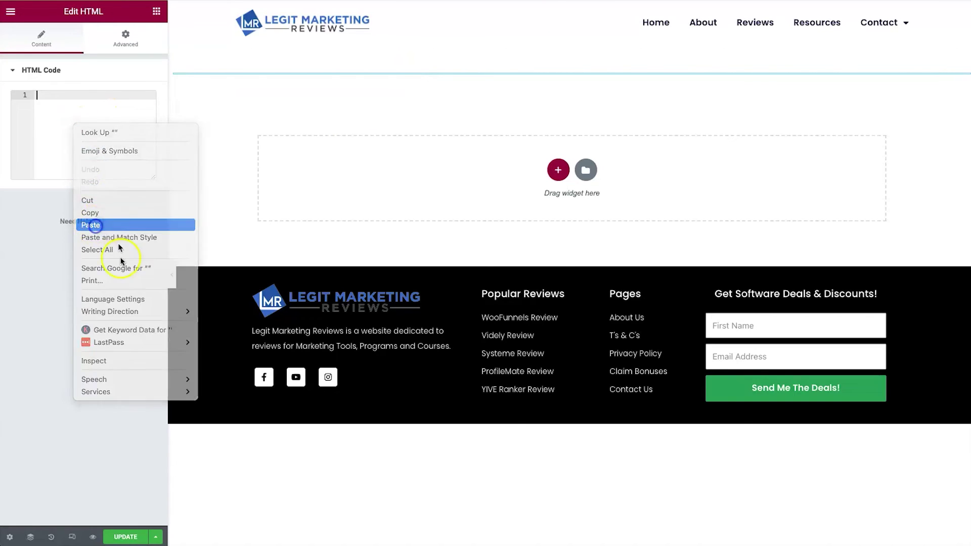
click(91, 225)
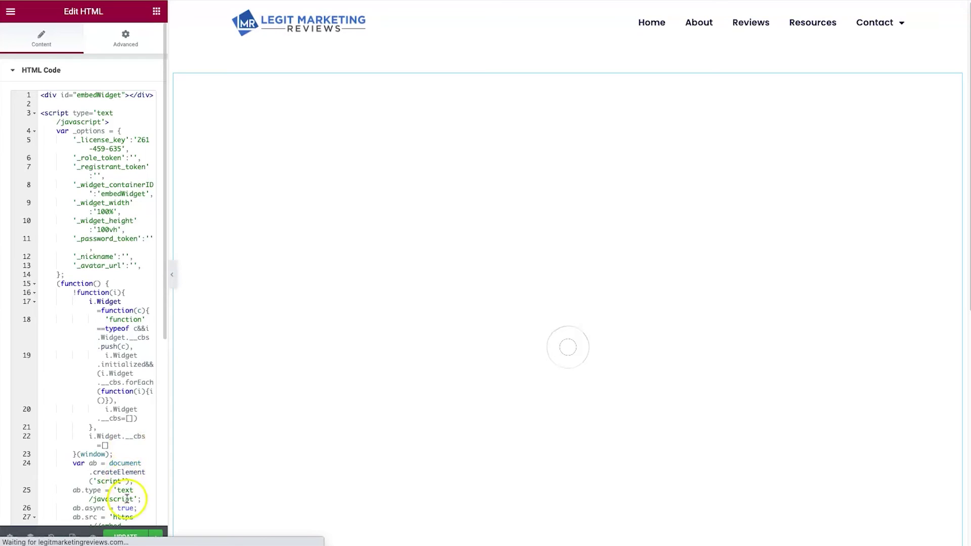
View the live web page and examine the embedded webinar registration form and its surroundings.
scroll(131, 506, down, 2)
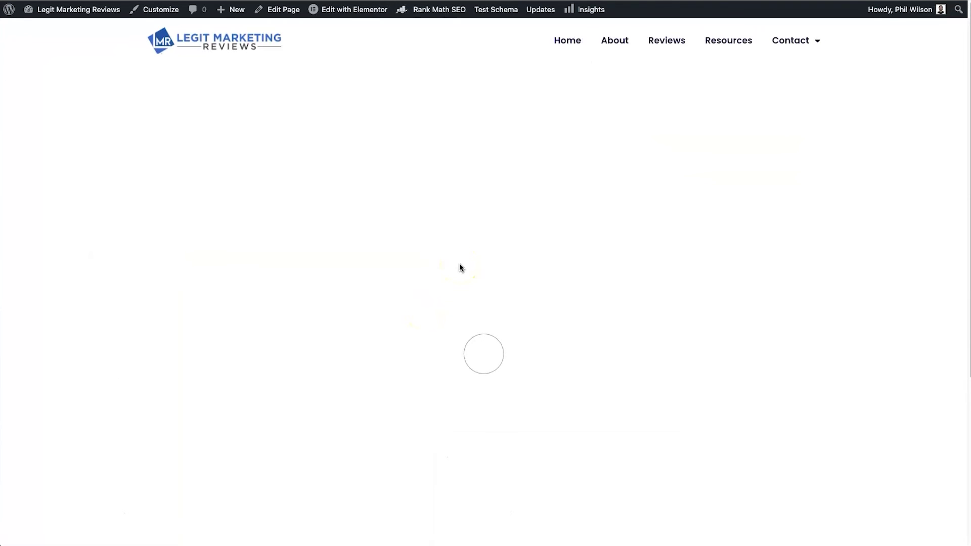
scroll(689, 139, down, 3)
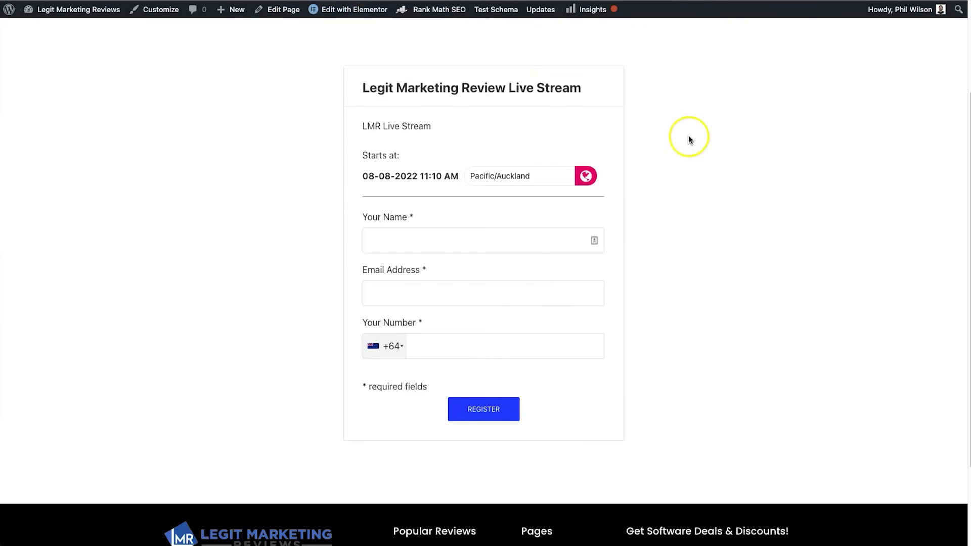
scroll(603, 477, down, 2)
scroll(427, 470, up, 5)
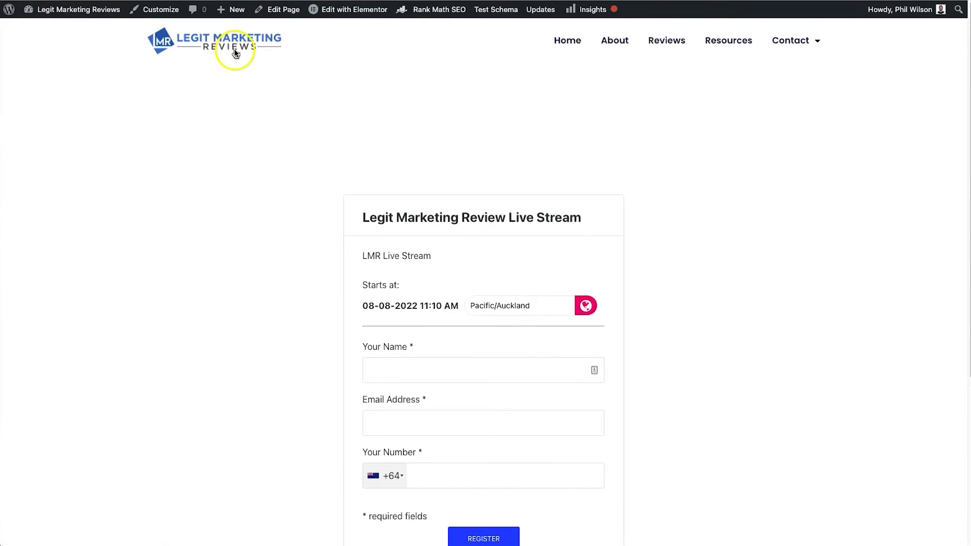
scroll(520, 324, down, 1)
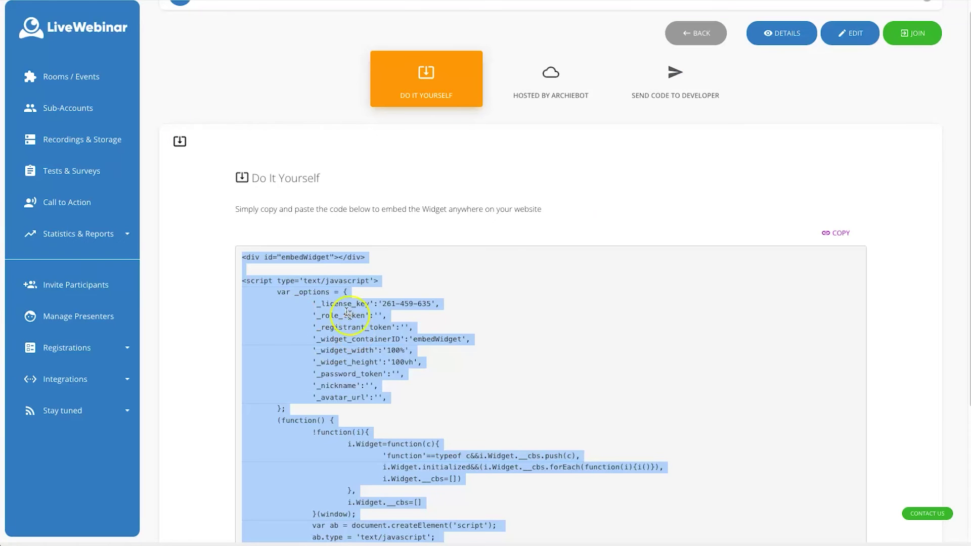
Return to LiveWebinar's embed information and look through the full Do It Yourself code.
click(540, 148)
scroll(415, 182, down, 4)
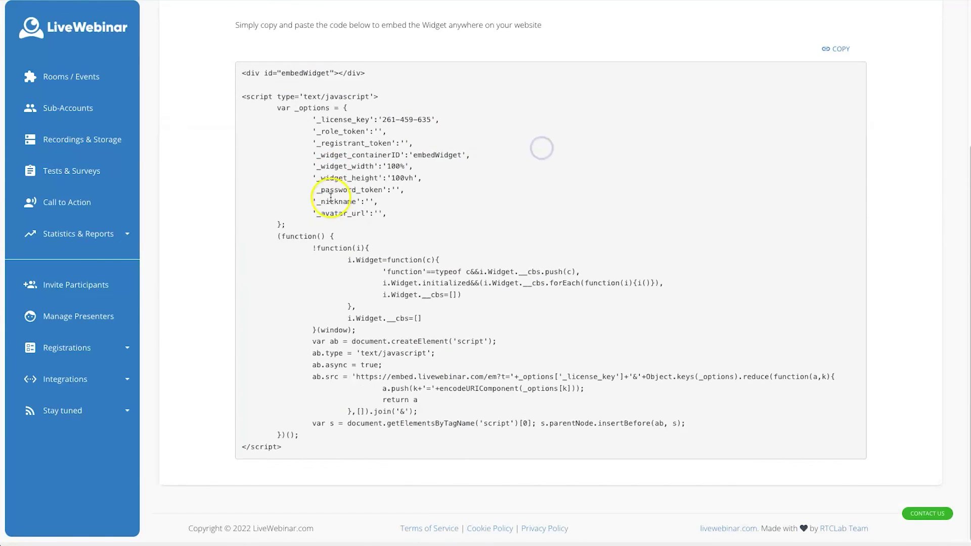
scroll(324, 200, up, 4)
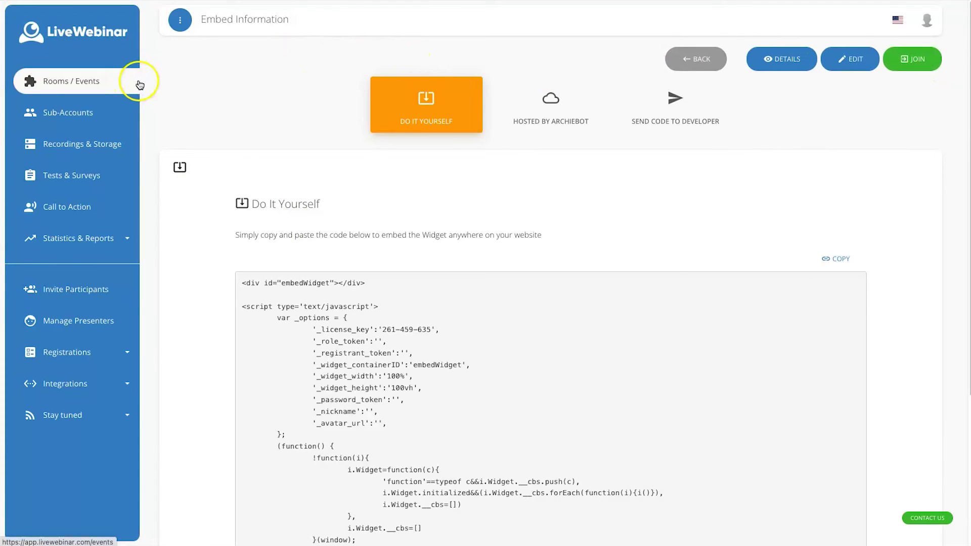
Go to the Evergreen Events list in Rooms / Events and open the form for scheduling an evergreen event.
click(85, 83)
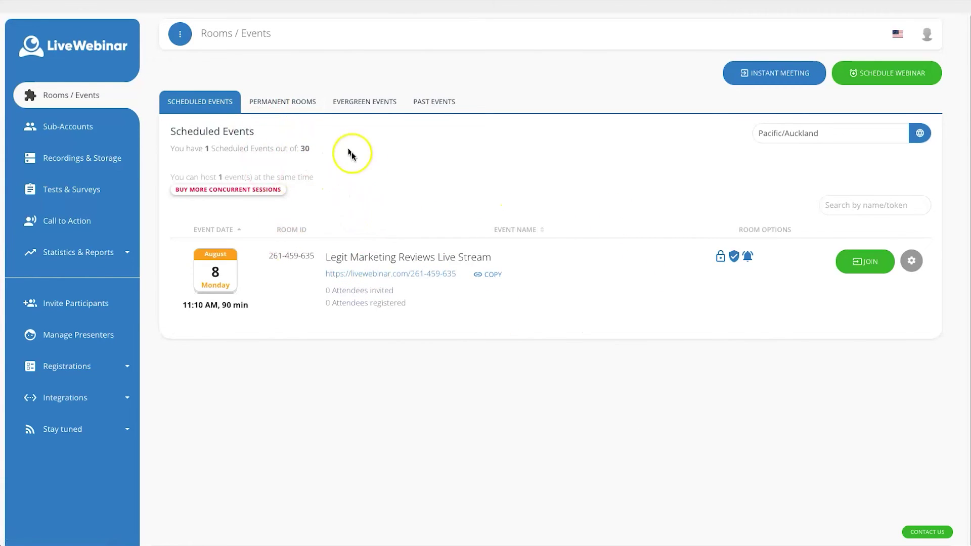
click(353, 101)
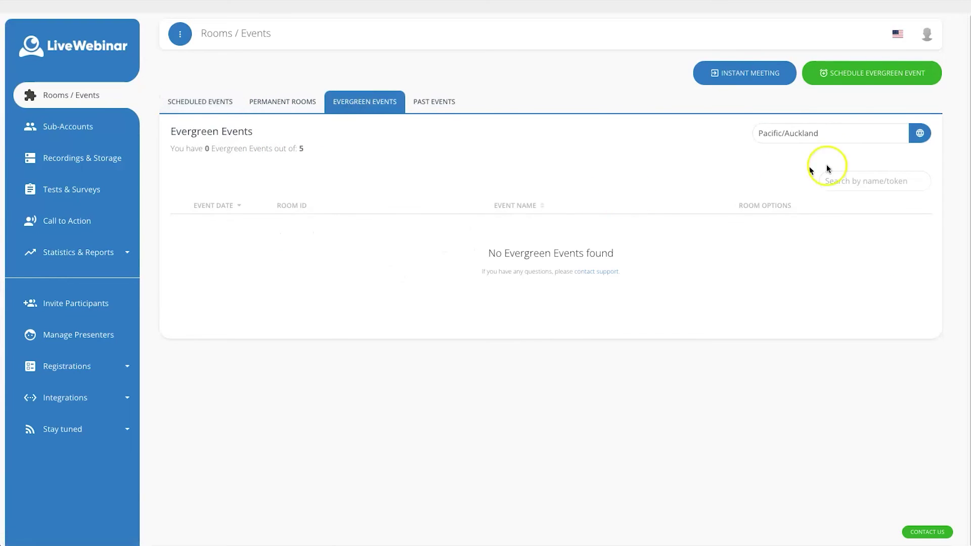
click(861, 77)
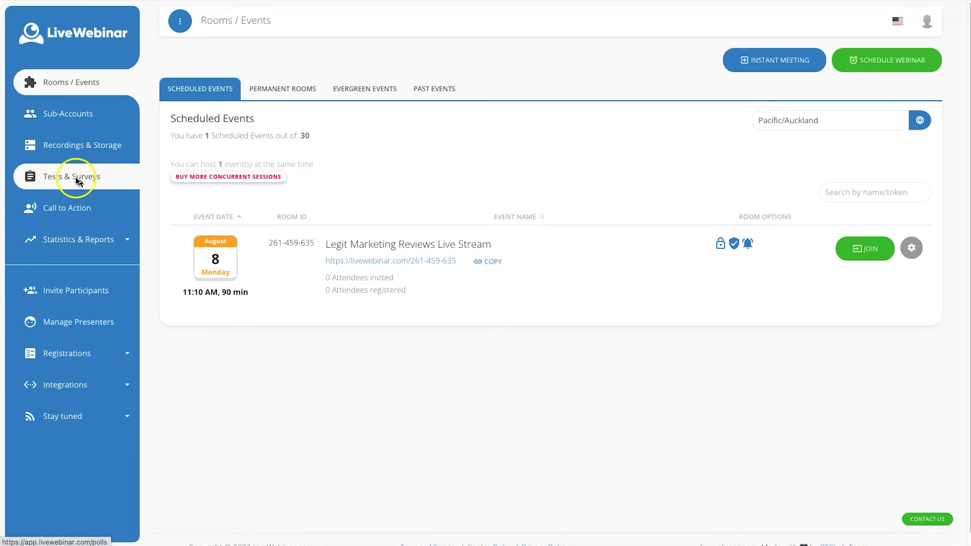
Open the existing test "Which do you think is easier" for editing in Tests & Surveys.
click(83, 177)
click(79, 178)
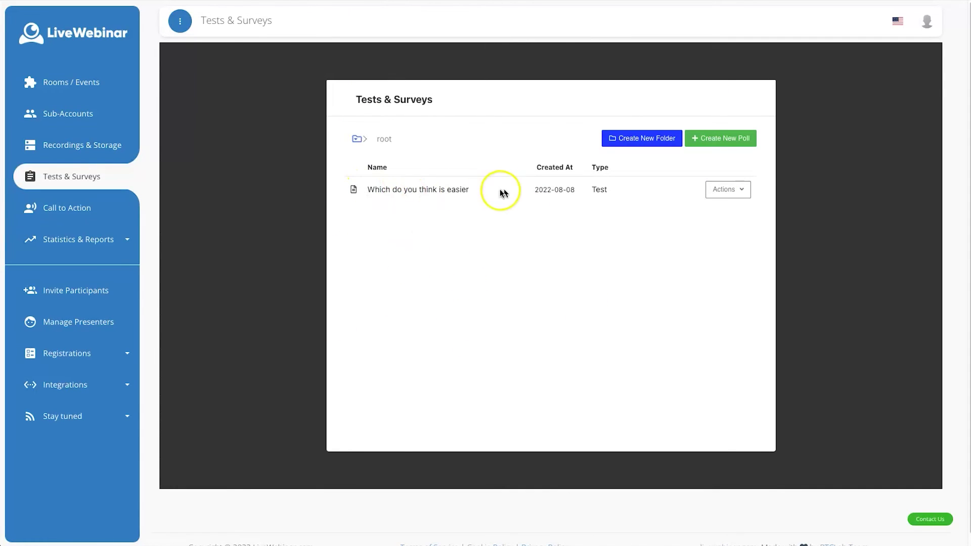
click(731, 191)
click(681, 211)
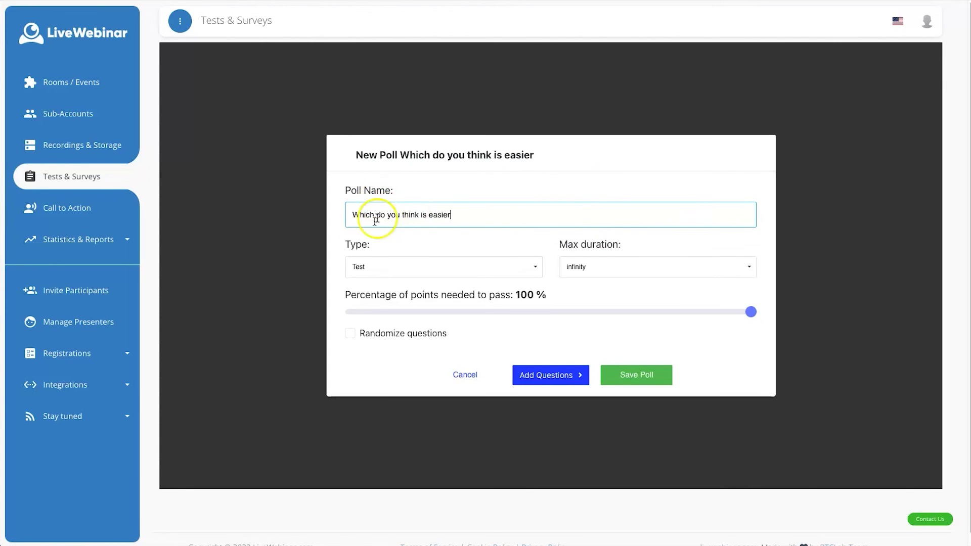
Examine the poll's type and max duration choices, keeping Test and infinity, and check the pass percentage at 100 %.
click(359, 267)
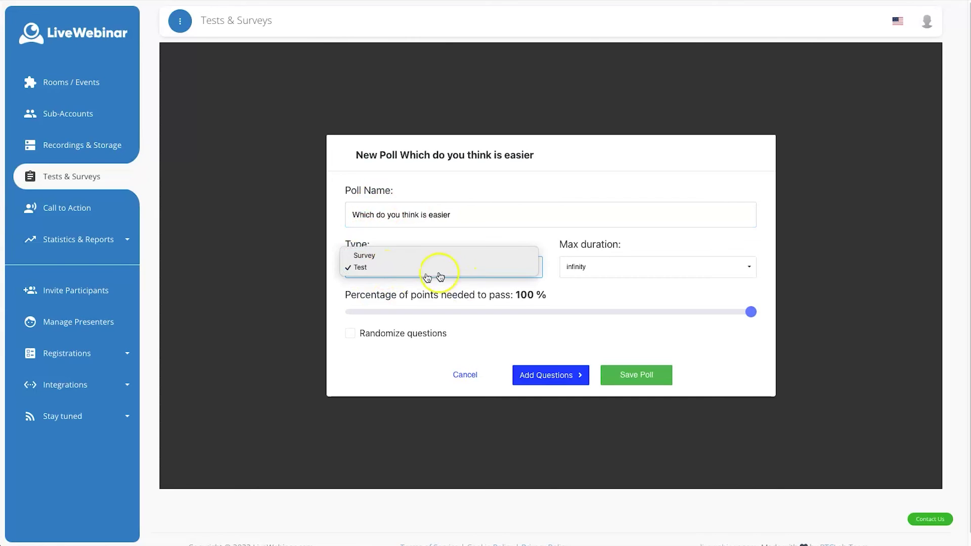
click(599, 268)
click(592, 264)
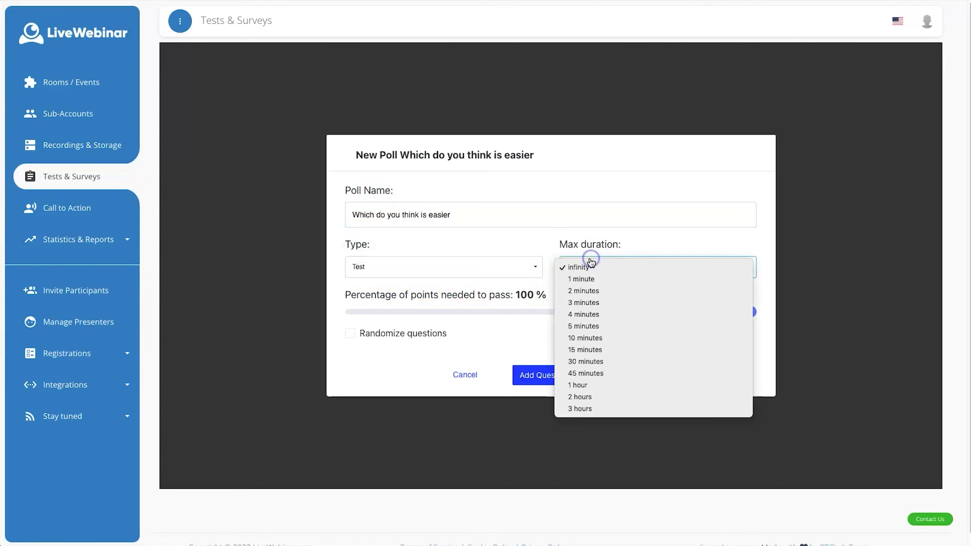
click(526, 237)
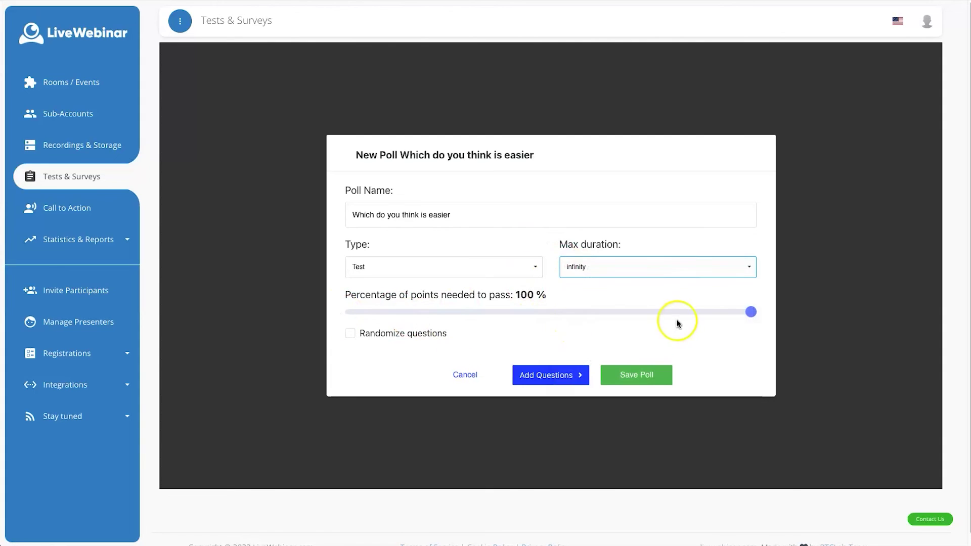
drag(751, 312, 777, 315)
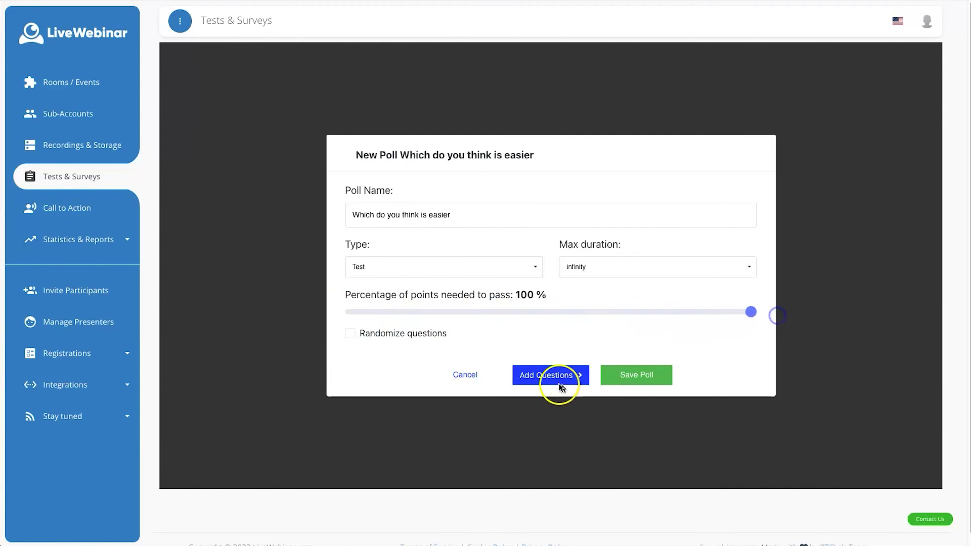
Open the poll's questions, review the question text, answer type and answers, and save the poll.
click(559, 385)
drag(354, 190, 526, 193)
click(529, 192)
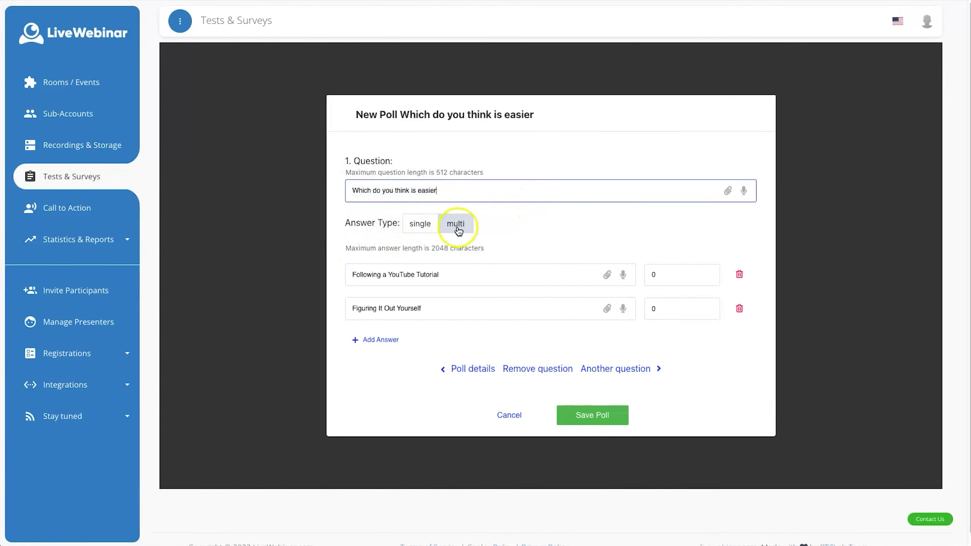
click(352, 275)
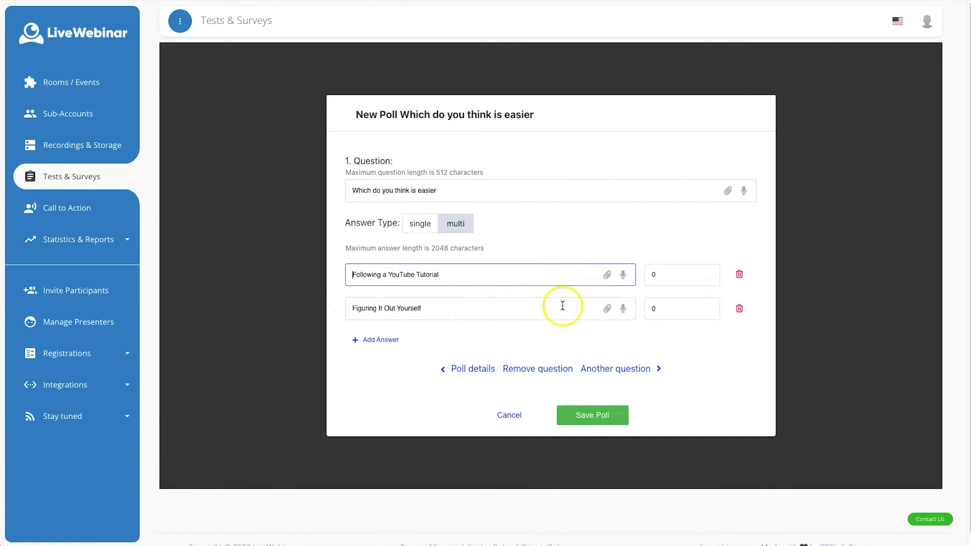
click(589, 414)
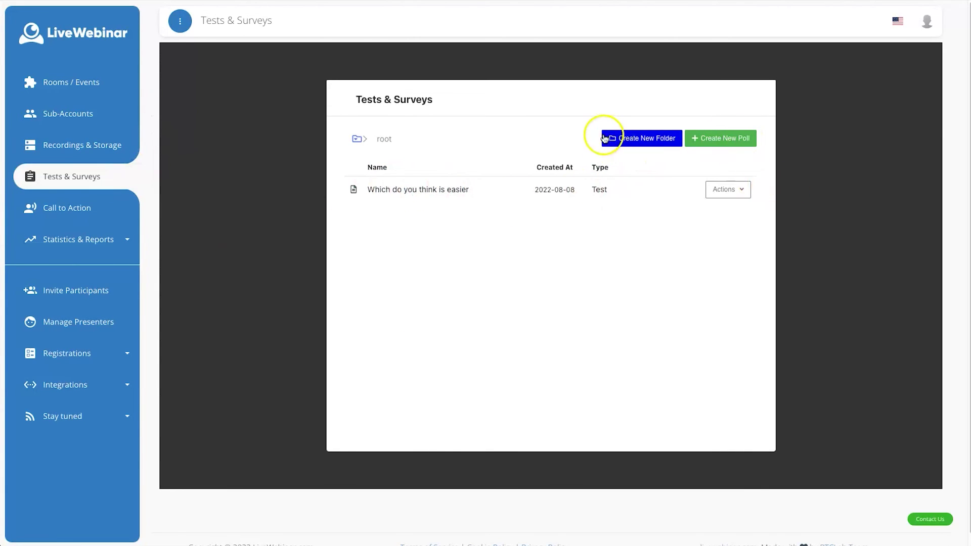
Open the existing call to action "Get my super amazing offer!" for editing in Call to Action.
drag(78, 207, 80, 209)
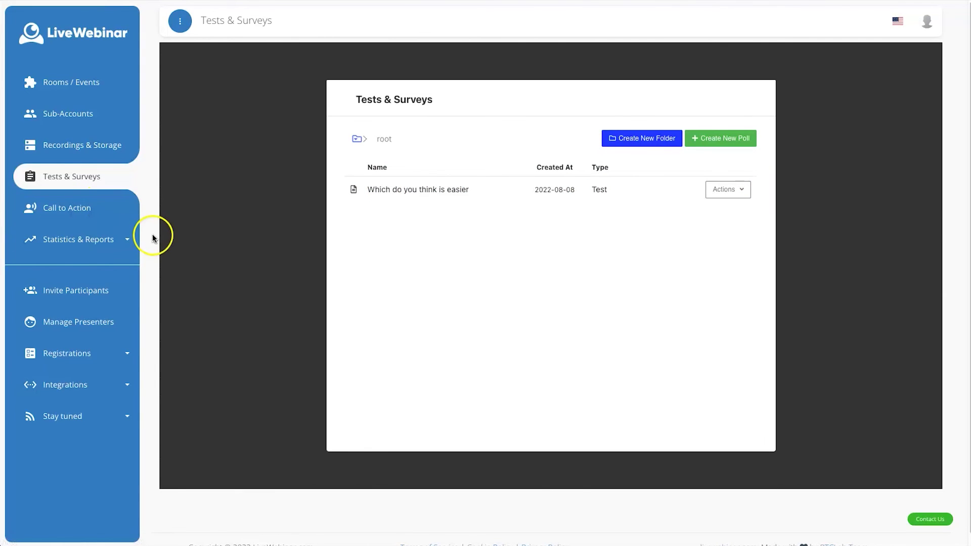
click(82, 209)
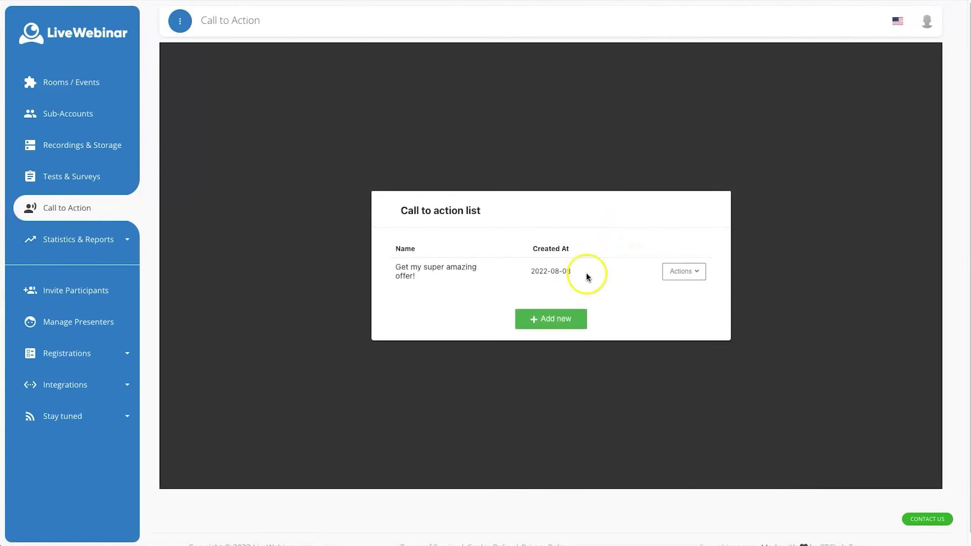
click(703, 271)
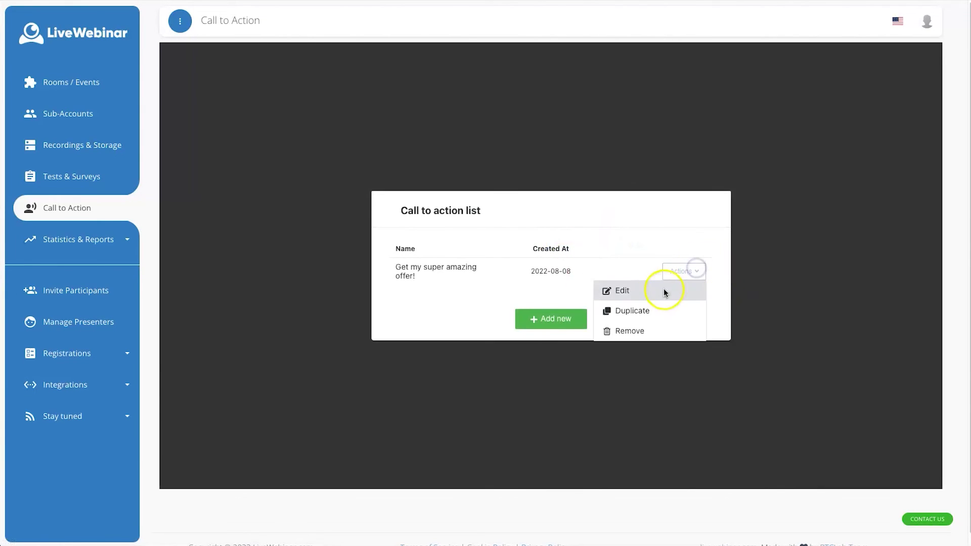
click(620, 290)
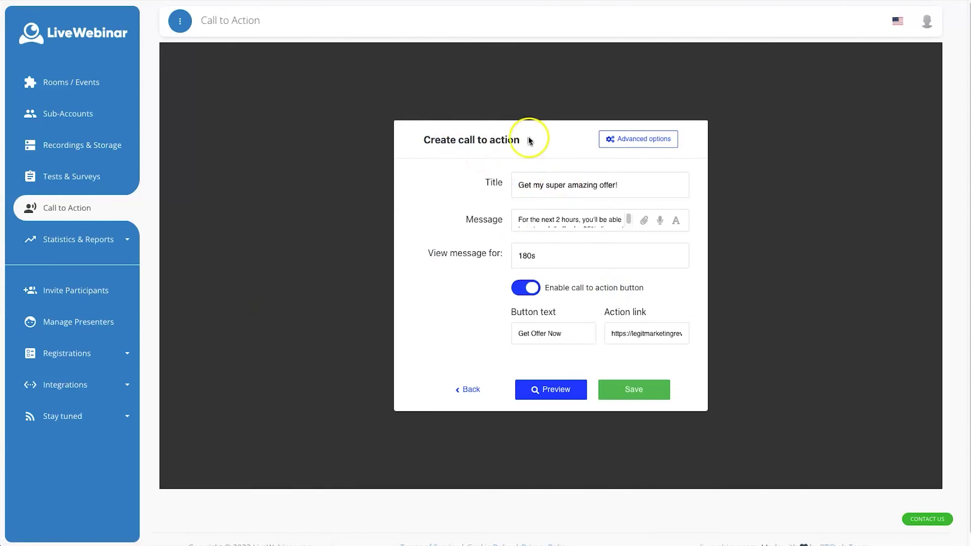
Review the call to action's title, message, display time choices, button text and action link, and preview the offer message.
drag(512, 185, 577, 184)
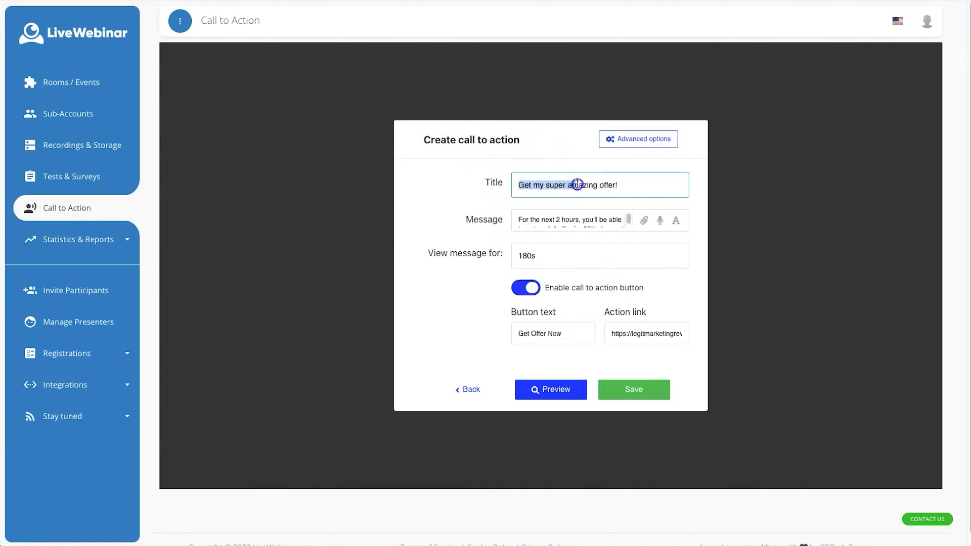
drag(521, 220, 618, 219)
click(554, 262)
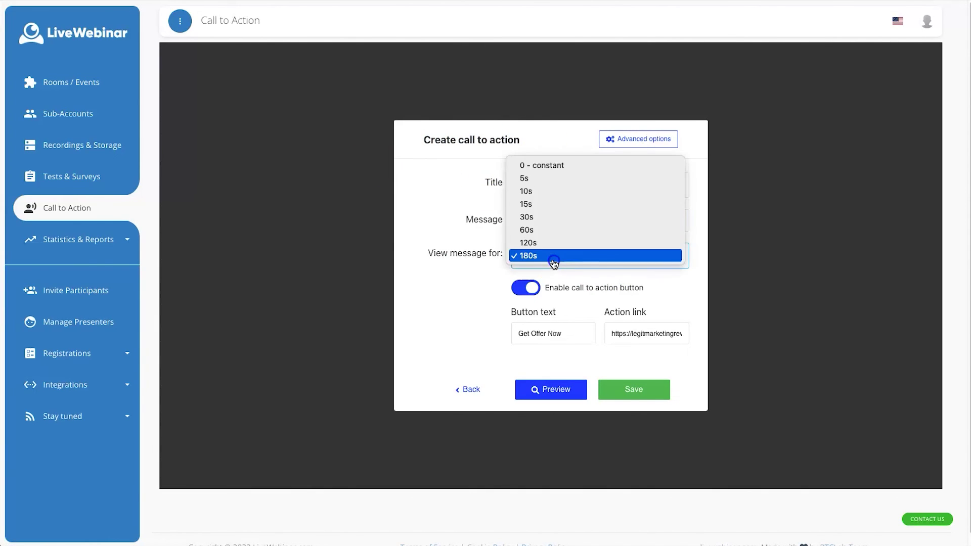
click(477, 261)
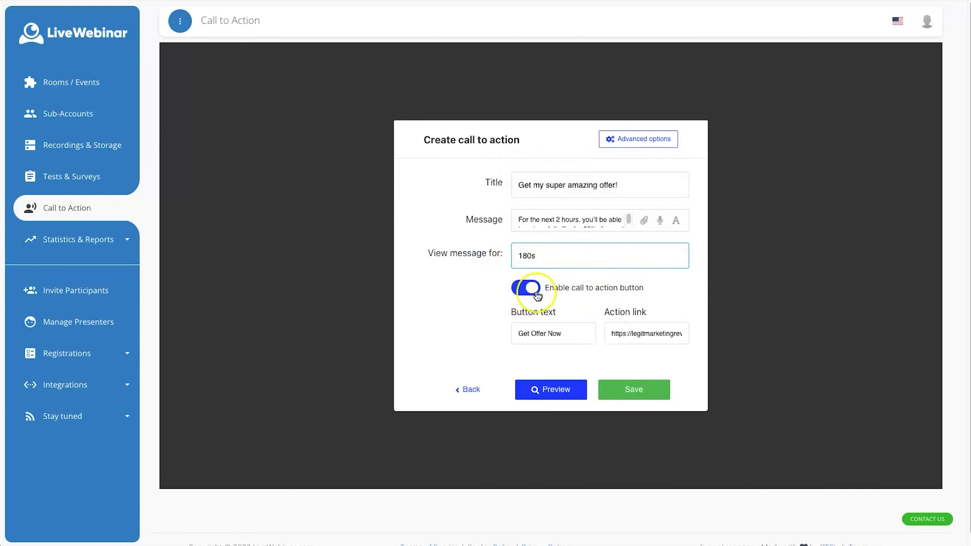
click(609, 288)
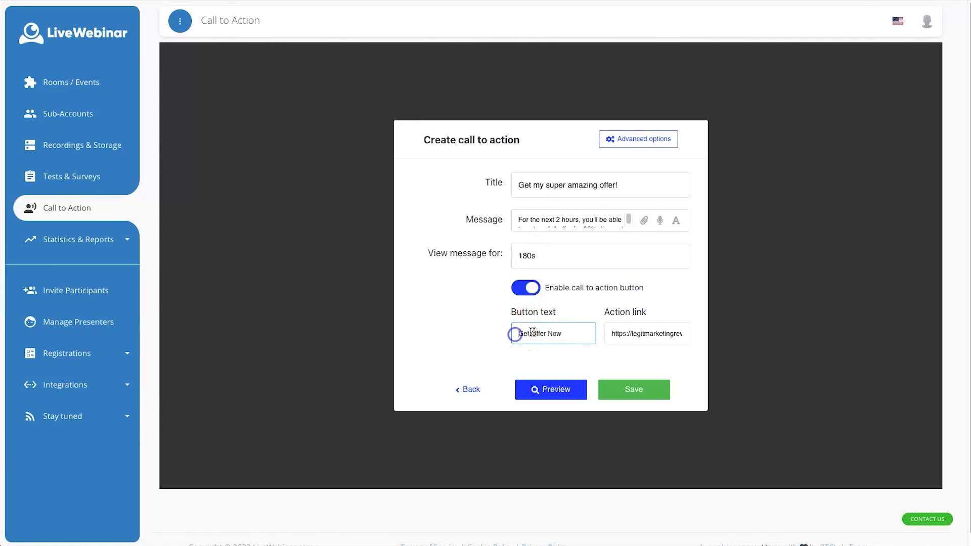
drag(610, 333, 694, 332)
click(432, 334)
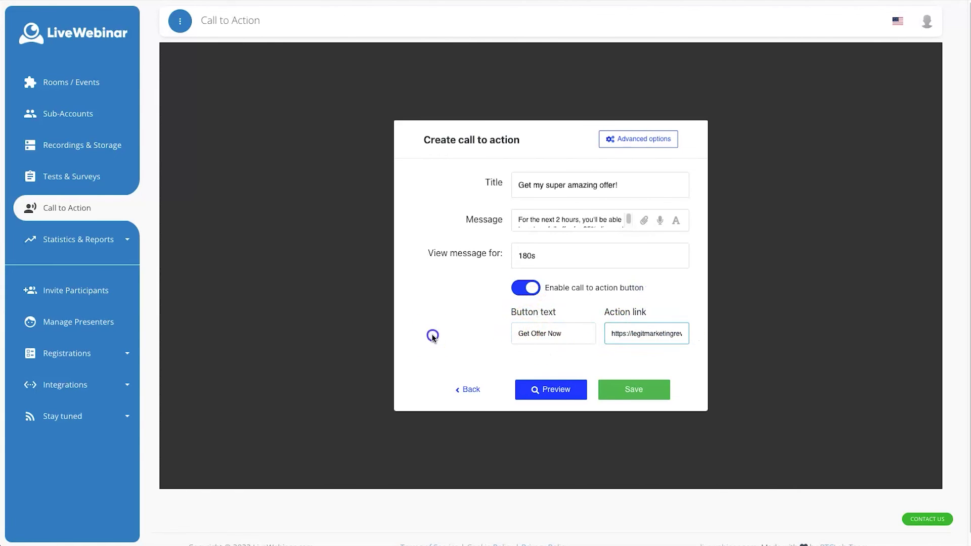
click(553, 389)
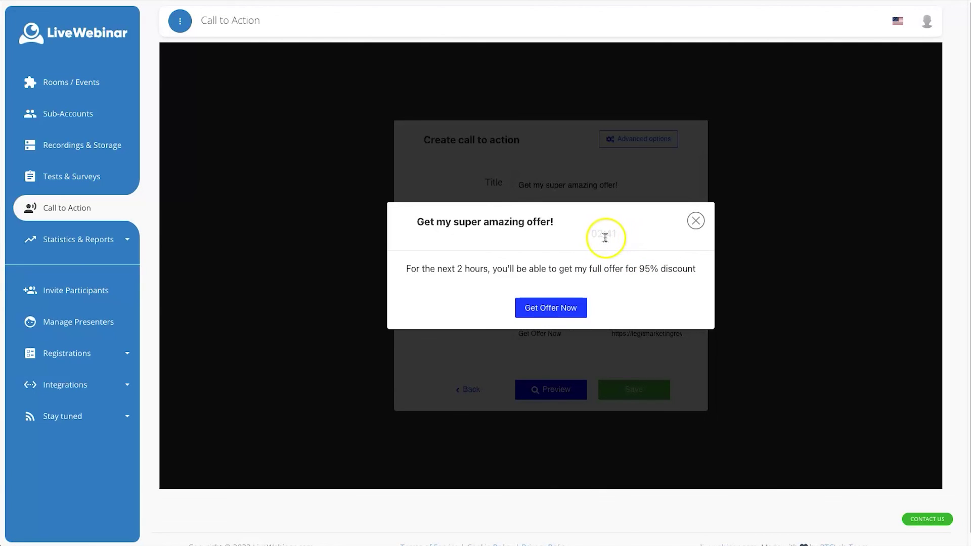
click(696, 222)
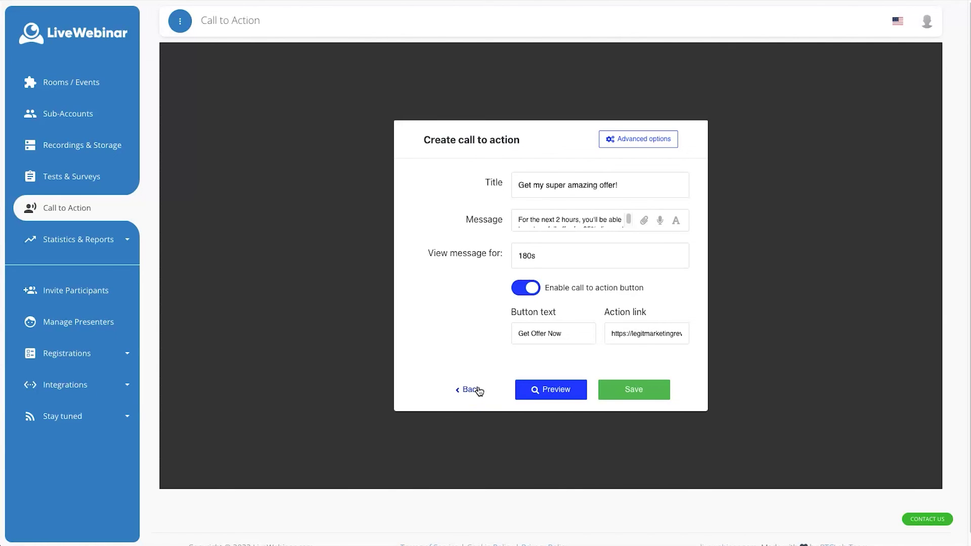
Set the call to action message to be viewed for 30s and show its advanced options.
click(532, 259)
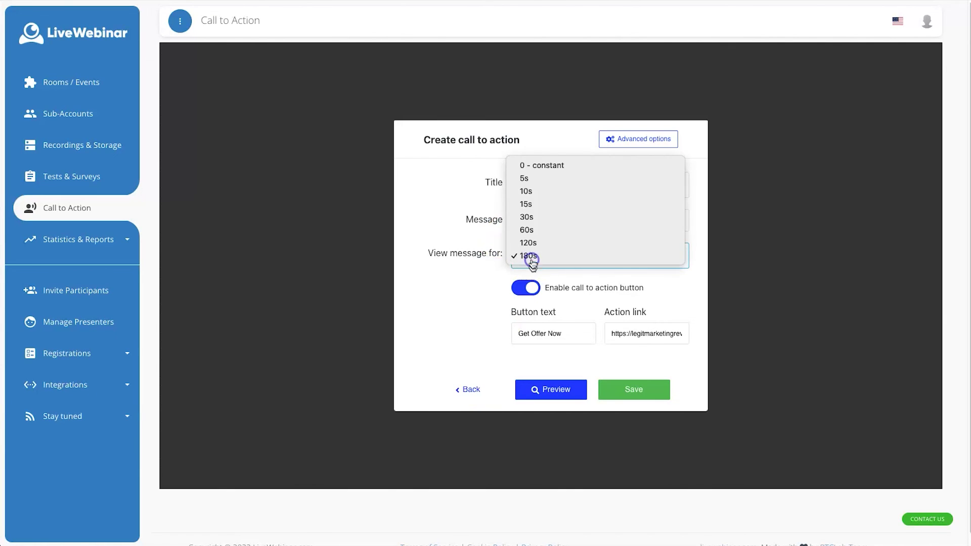
click(554, 217)
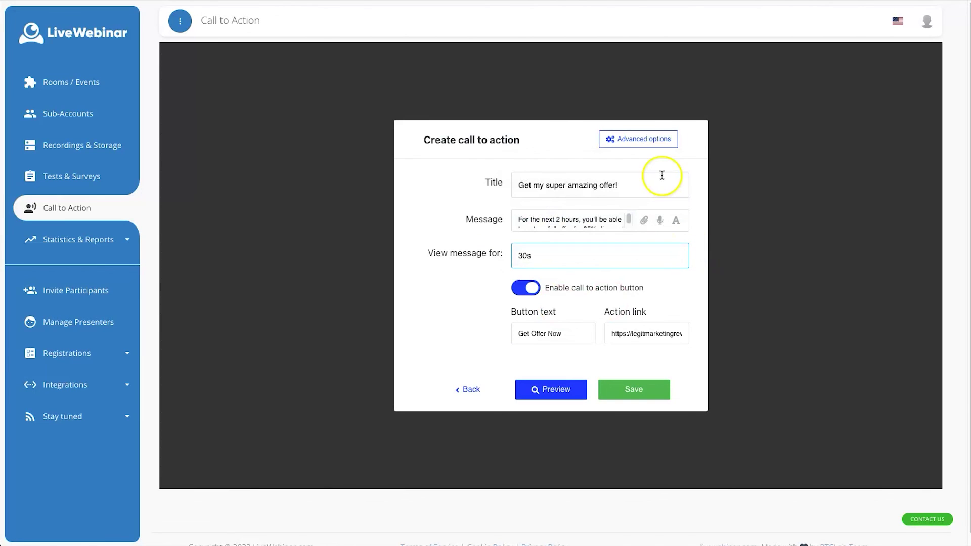
click(642, 145)
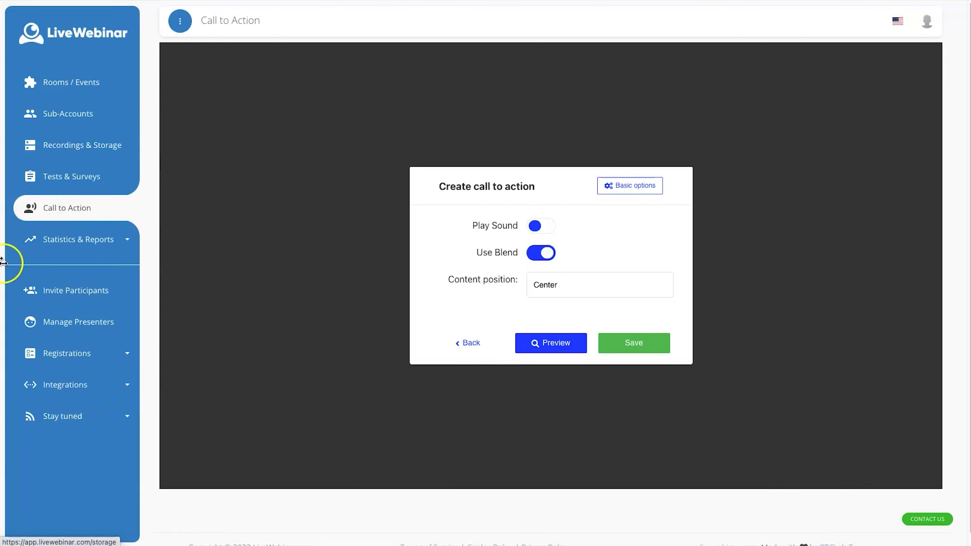
Go to the Marketing automation integrations and look over the available providers.
click(96, 385)
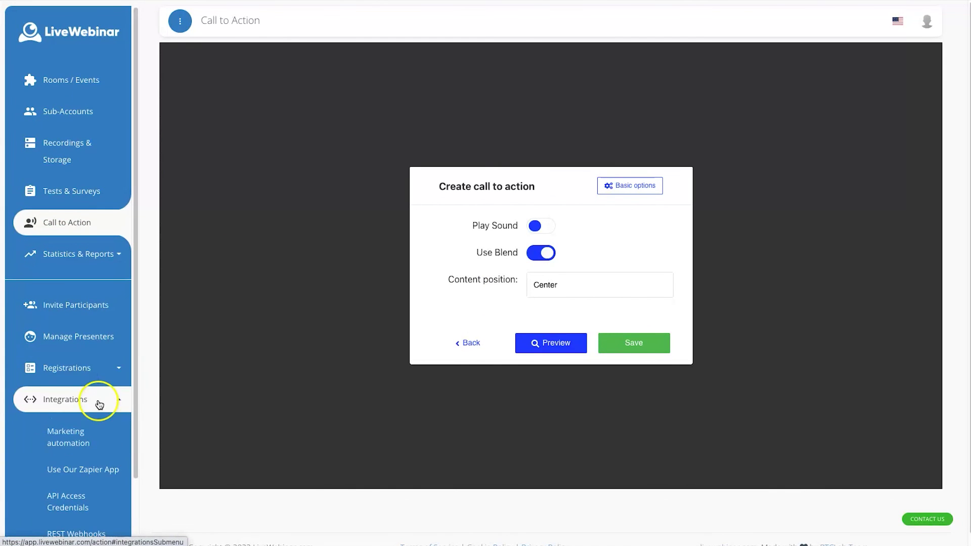
scroll(112, 425, down, 2)
click(78, 370)
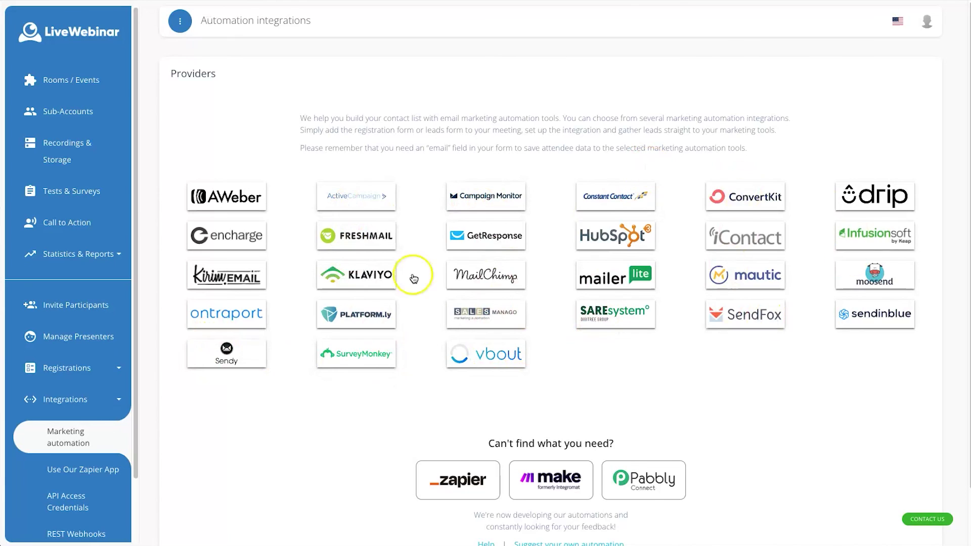
scroll(314, 347, down, 1)
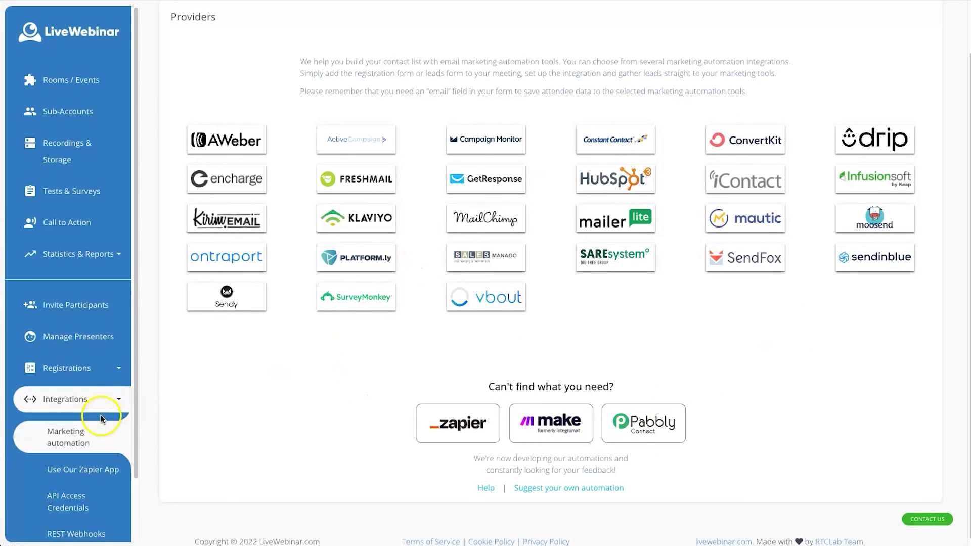
Go to REST Webhooks under Integrations and open the form for adding a new webhook.
scroll(97, 425, down, 1)
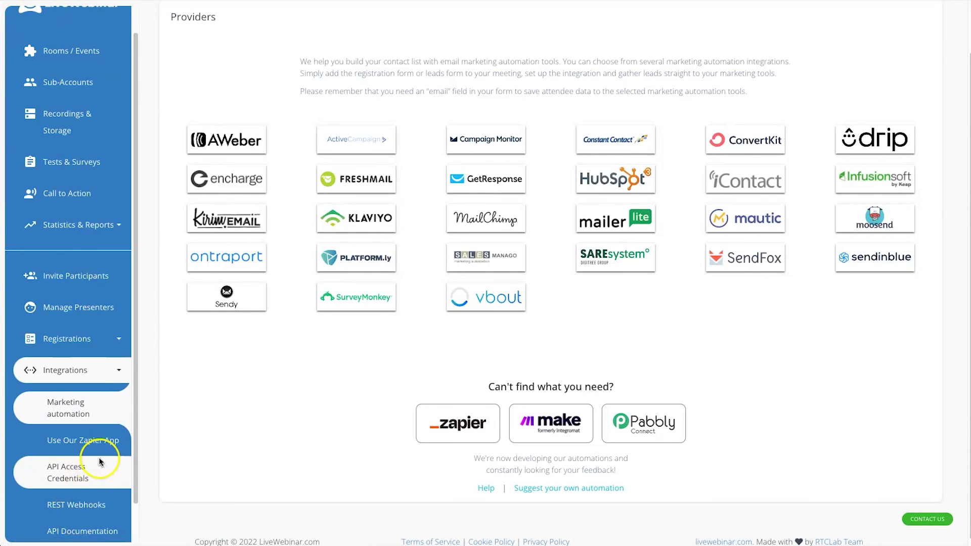
scroll(86, 469, down, 1)
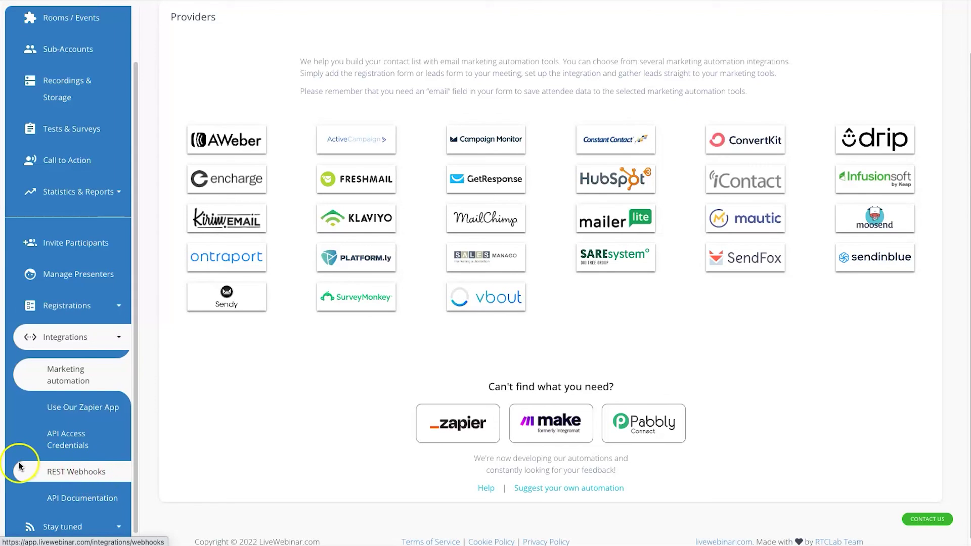
click(40, 470)
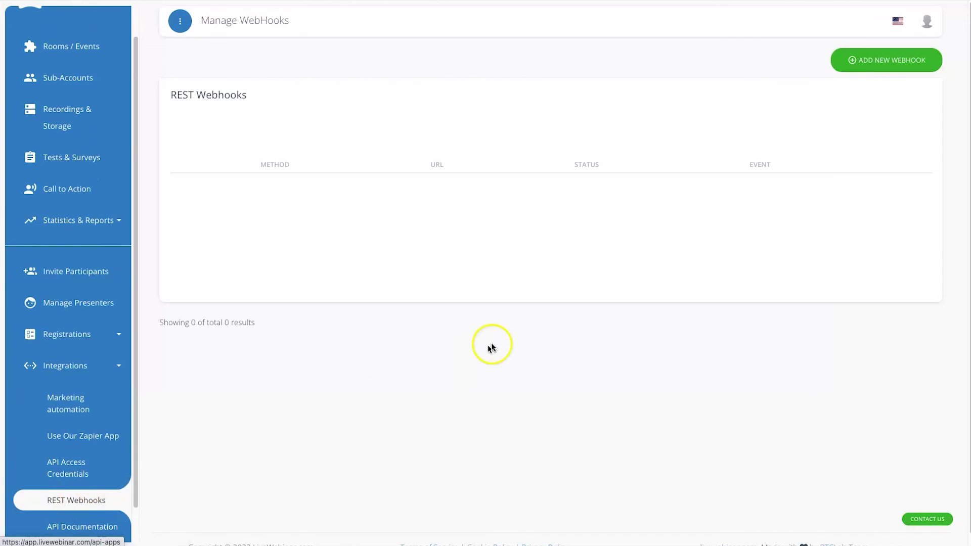
click(854, 75)
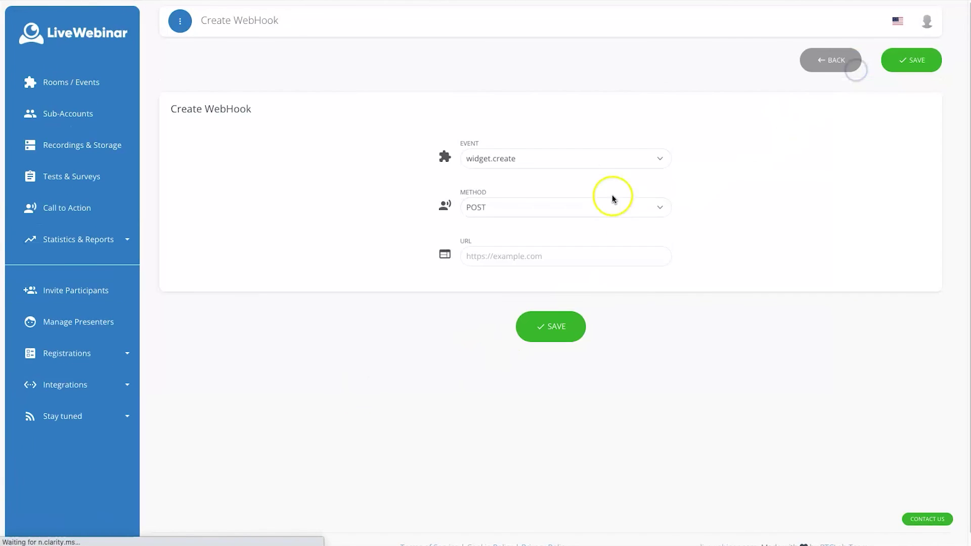
Examine the webhook's method and event choices, keeping POST and widget.create.
click(512, 202)
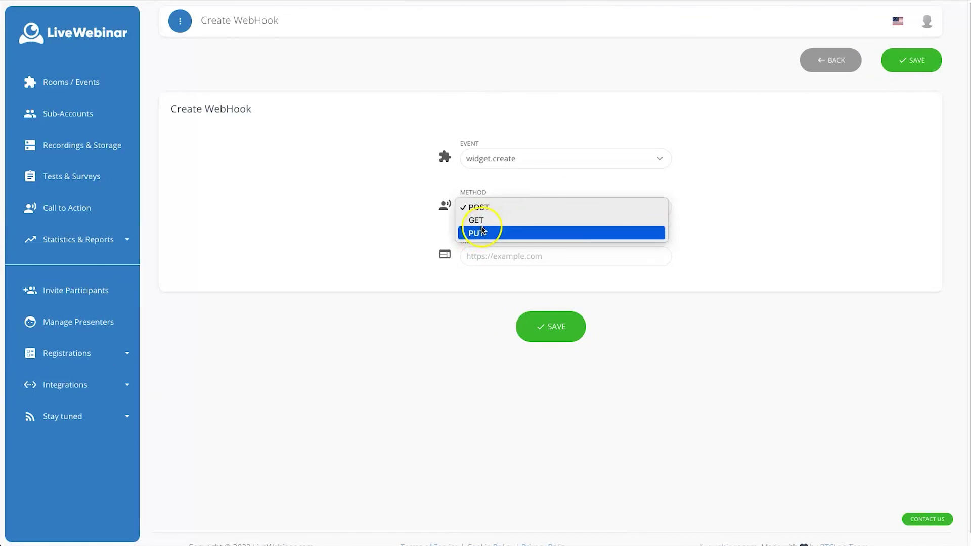
click(530, 183)
click(521, 158)
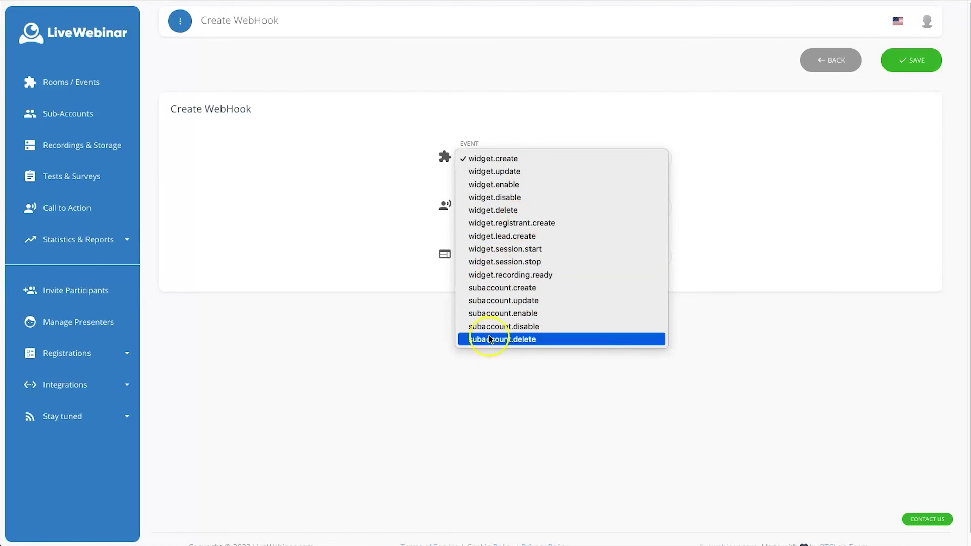
click(384, 340)
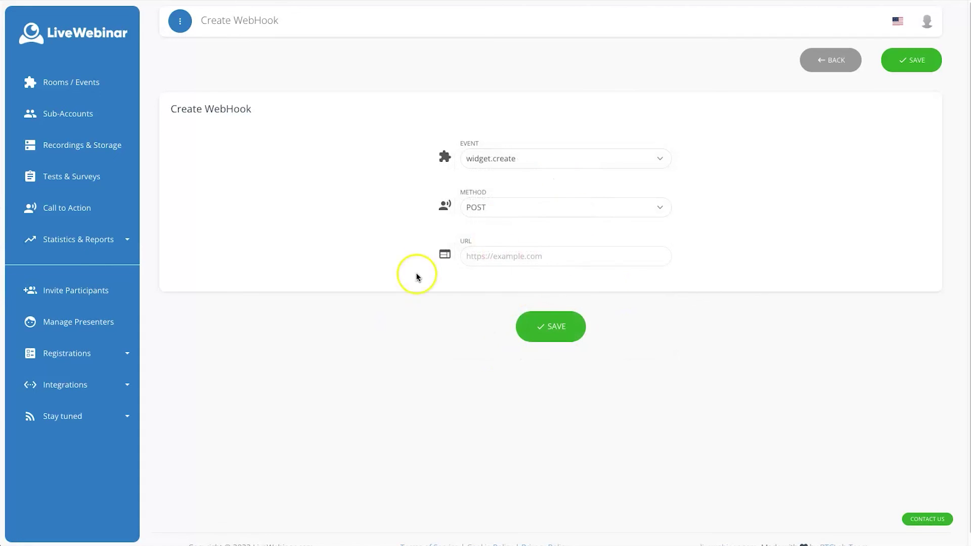